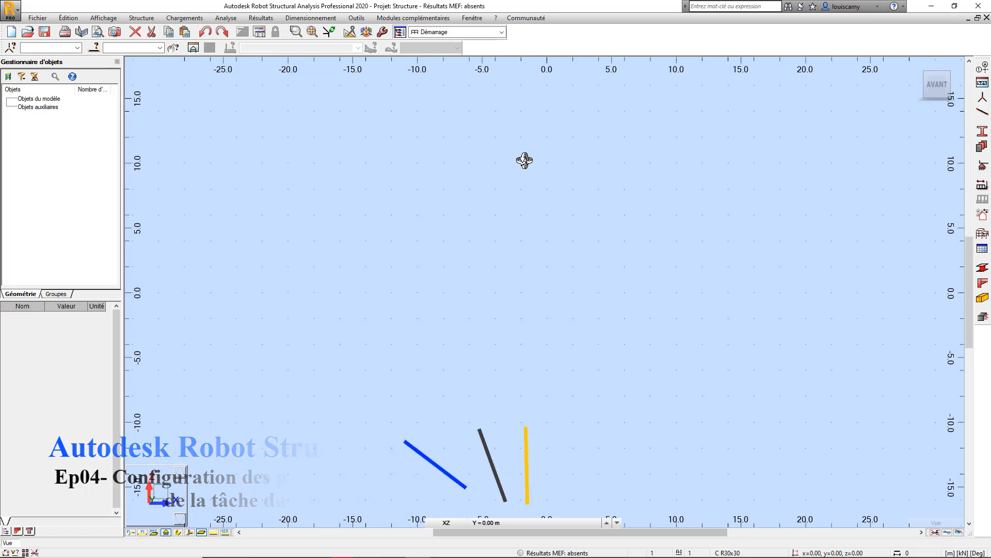
Open the job preferences (Préferences de la tâche) and review each main category from Unités et formats to Maillage
{"action": "left_click", "coordinate": [356, 20]}
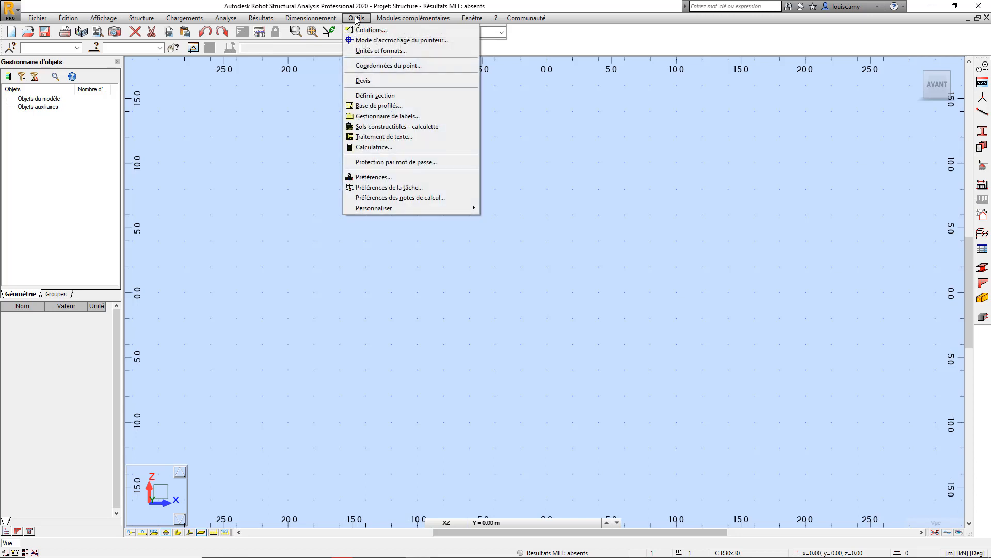
{"action": "left_click", "coordinate": [395, 189]}
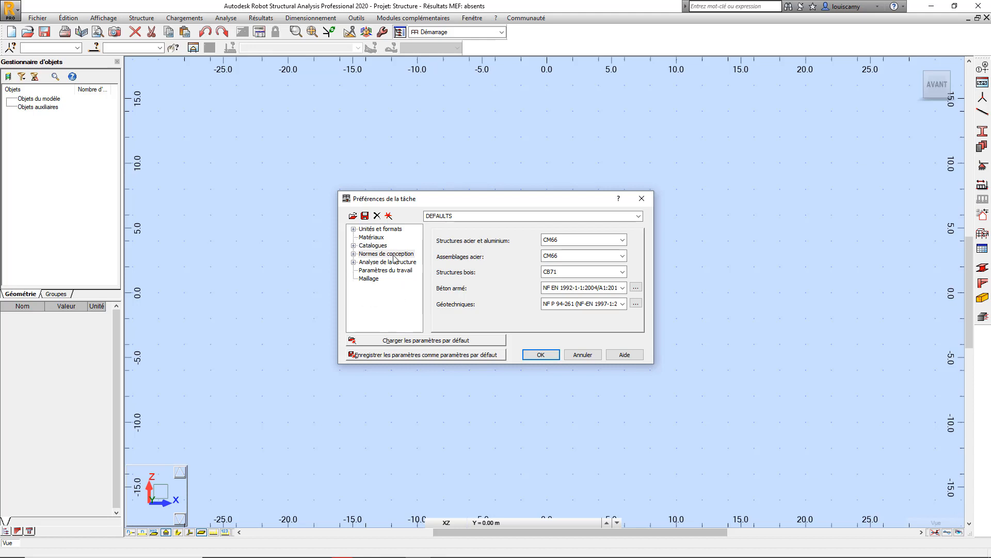
{"action": "left_click", "coordinate": [371, 230]}
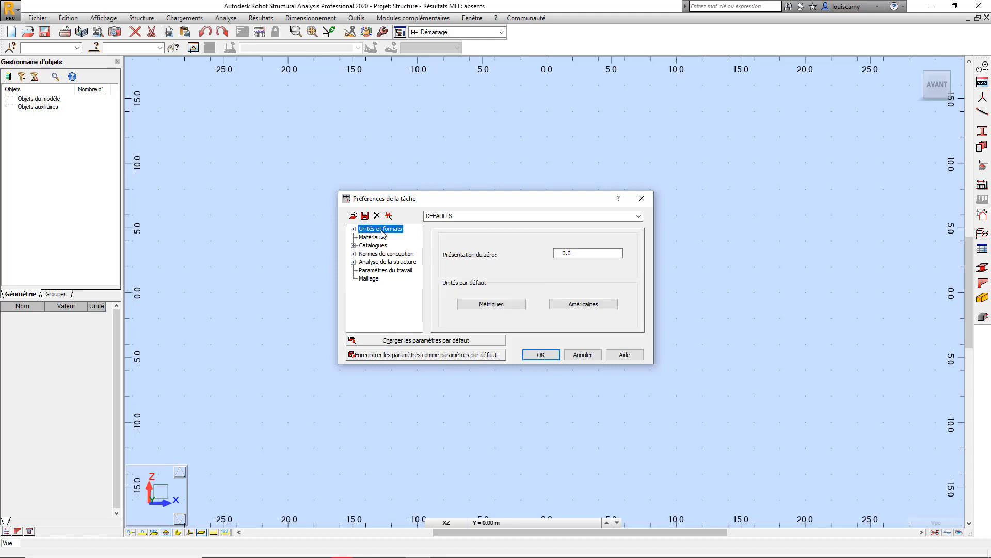
{"action": "left_click", "coordinate": [368, 239]}
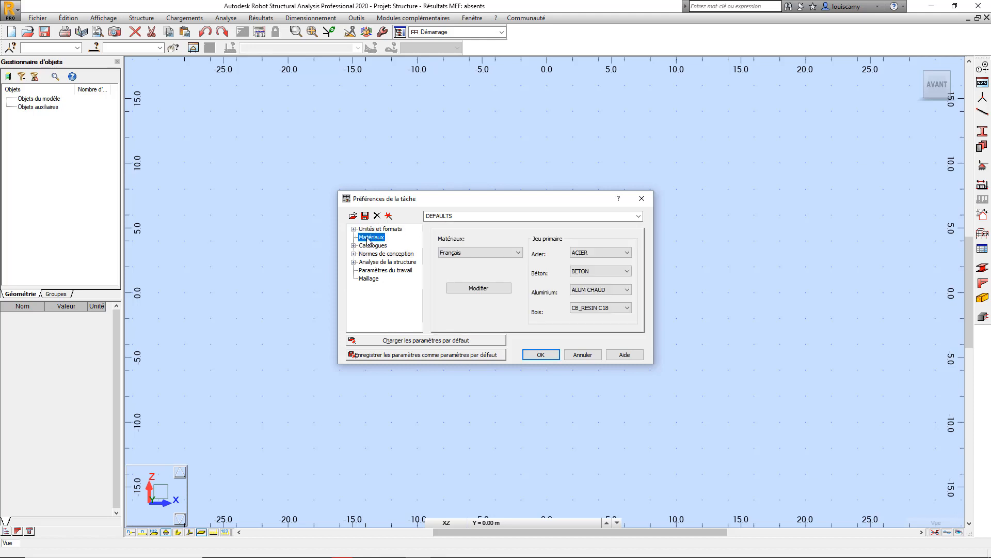
{"action": "left_click", "coordinate": [375, 247]}
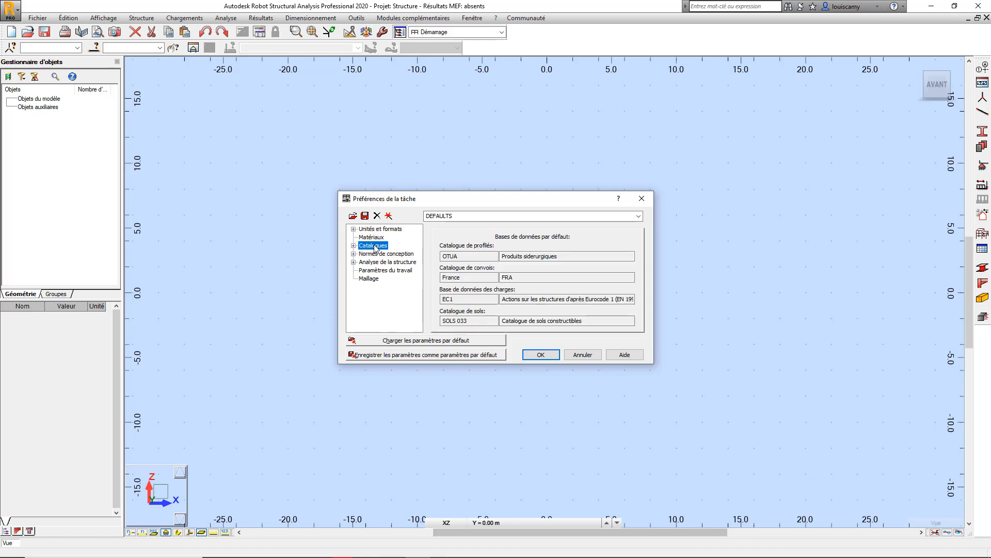
{"action": "left_click", "coordinate": [390, 255]}
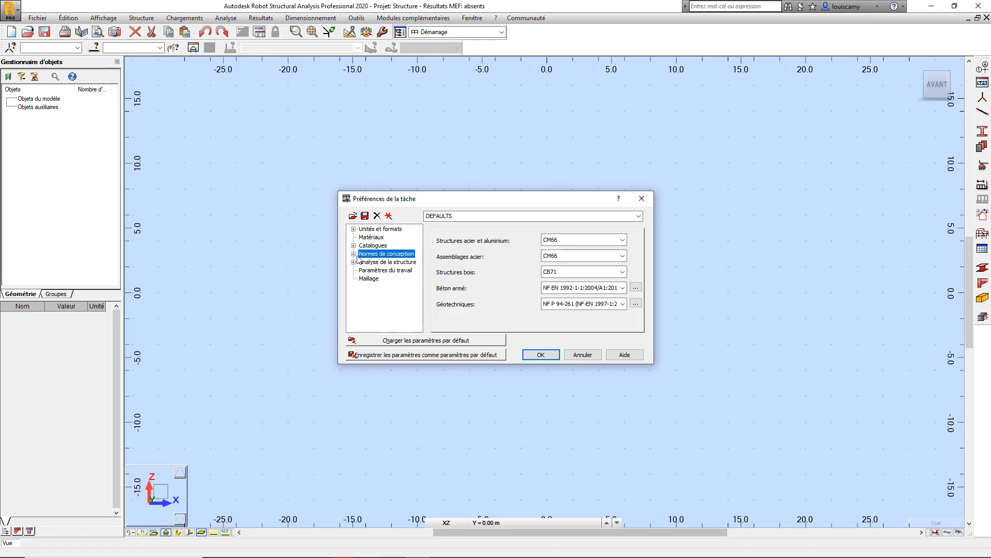
{"action": "left_click", "coordinate": [385, 263]}
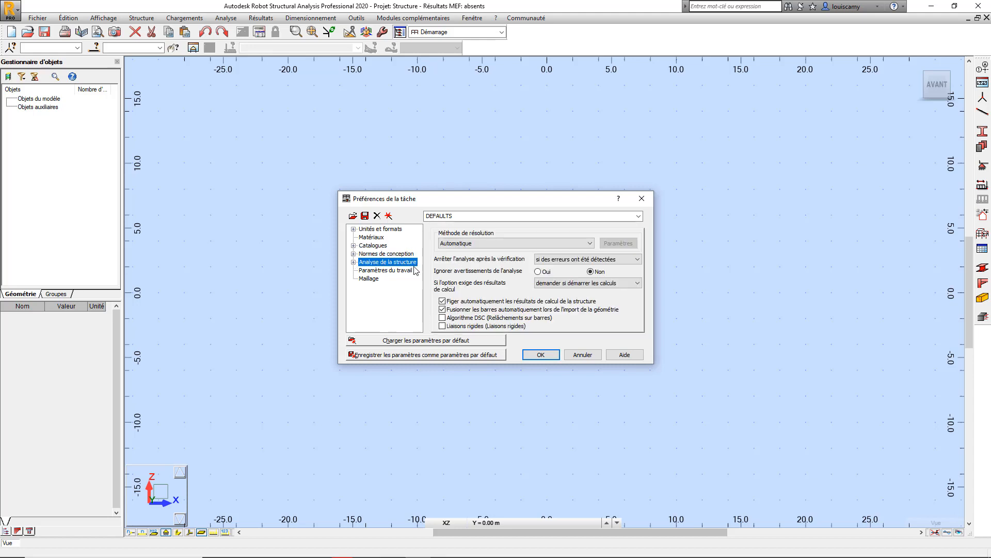
{"action": "left_click", "coordinate": [392, 271]}
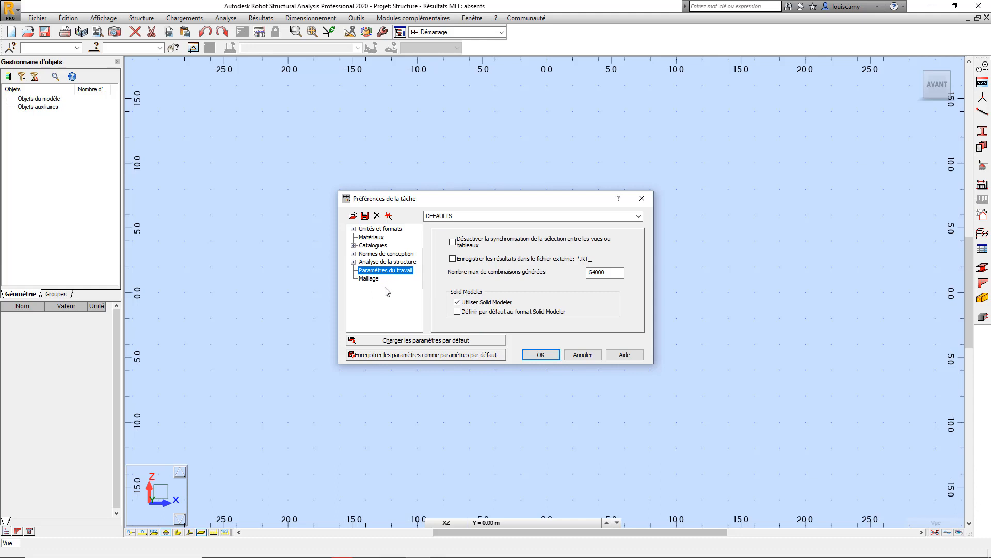
{"action": "left_click", "coordinate": [370, 280]}
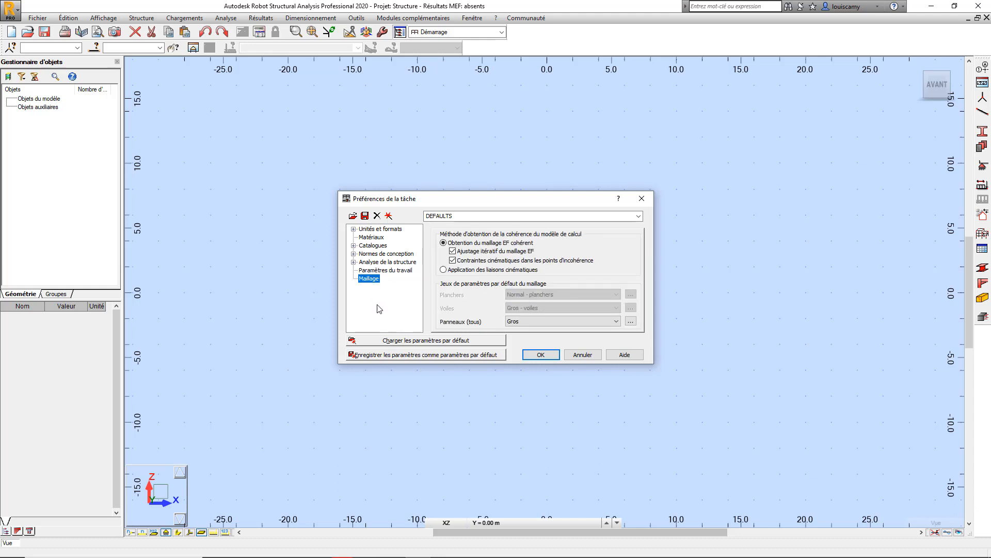
Examine the Unités et formats subcategories: Dimensions, Force, Autres and Edition des unités
{"action": "left_click", "coordinate": [376, 231]}
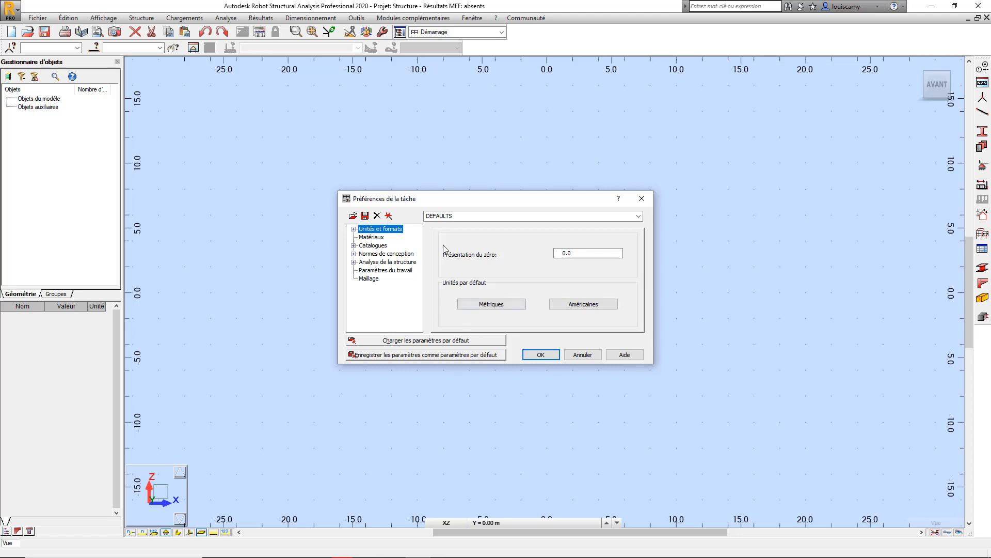
{"action": "left_click", "coordinate": [353, 229]}
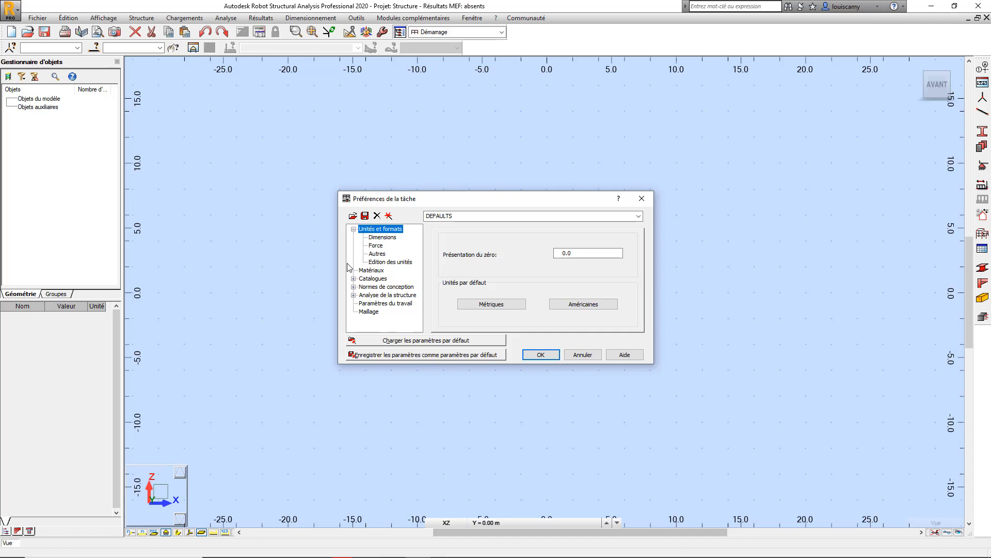
{"action": "left_click", "coordinate": [377, 240]}
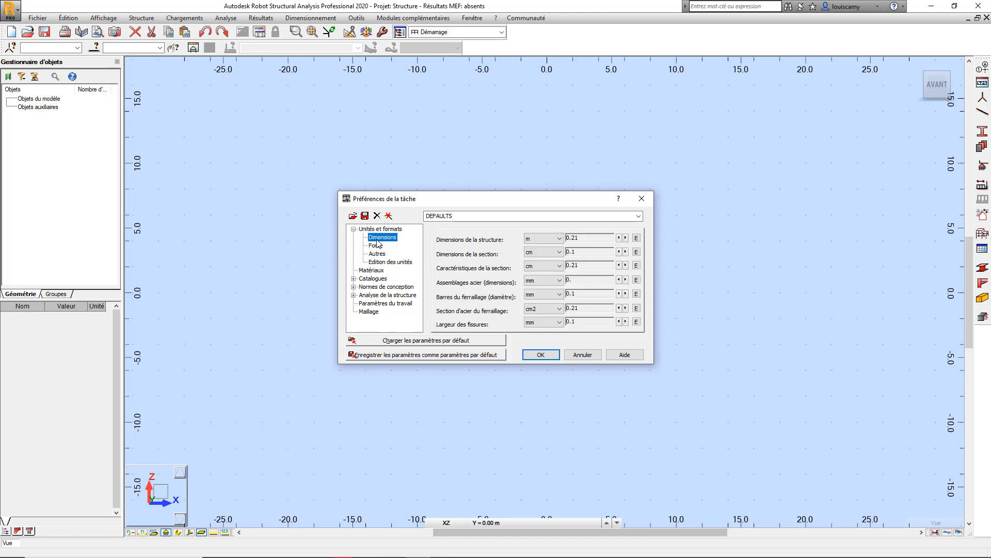
{"action": "left_click", "coordinate": [377, 247]}
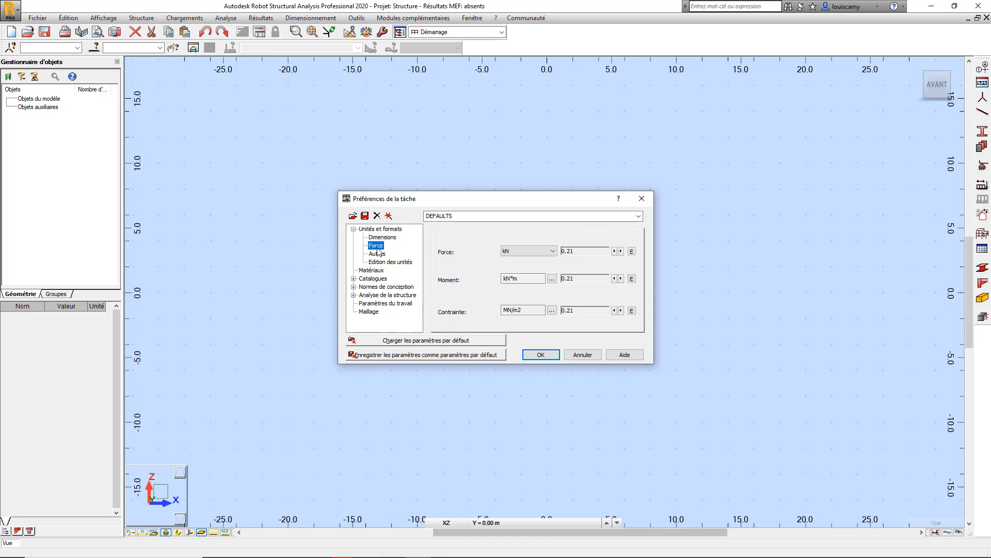
{"action": "left_click", "coordinate": [377, 255]}
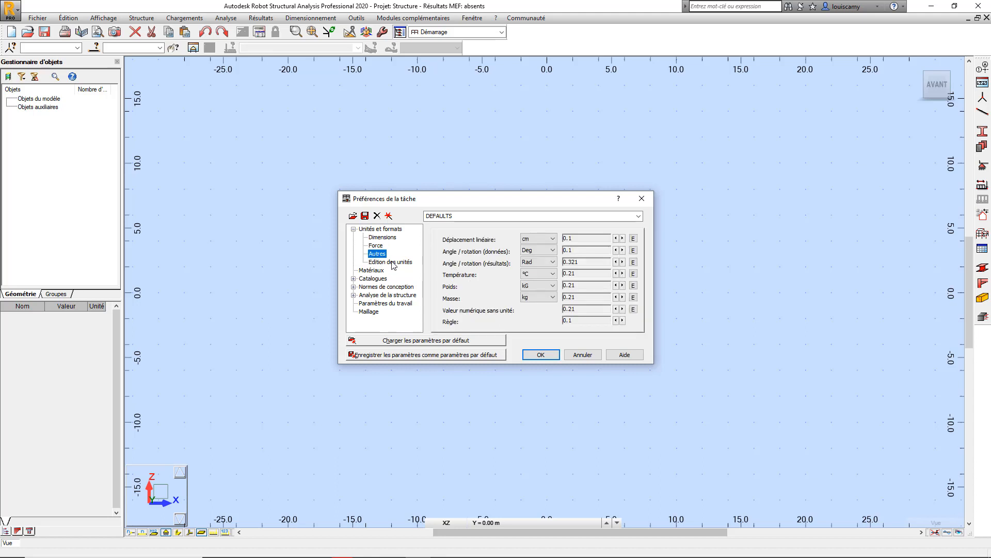
{"action": "left_click", "coordinate": [389, 262]}
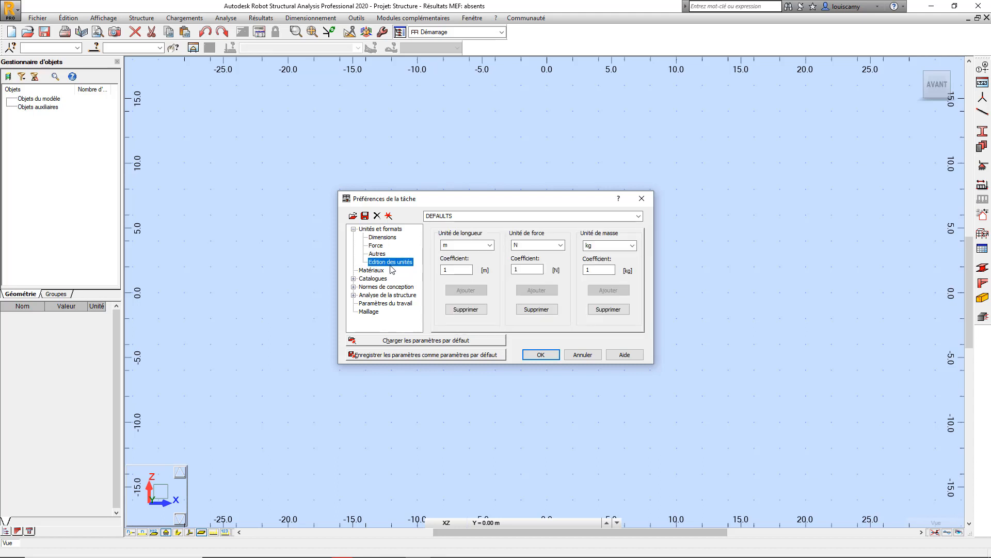
Examine the unit choices available for the structure dimensions and for forces
{"action": "left_click", "coordinate": [383, 238]}
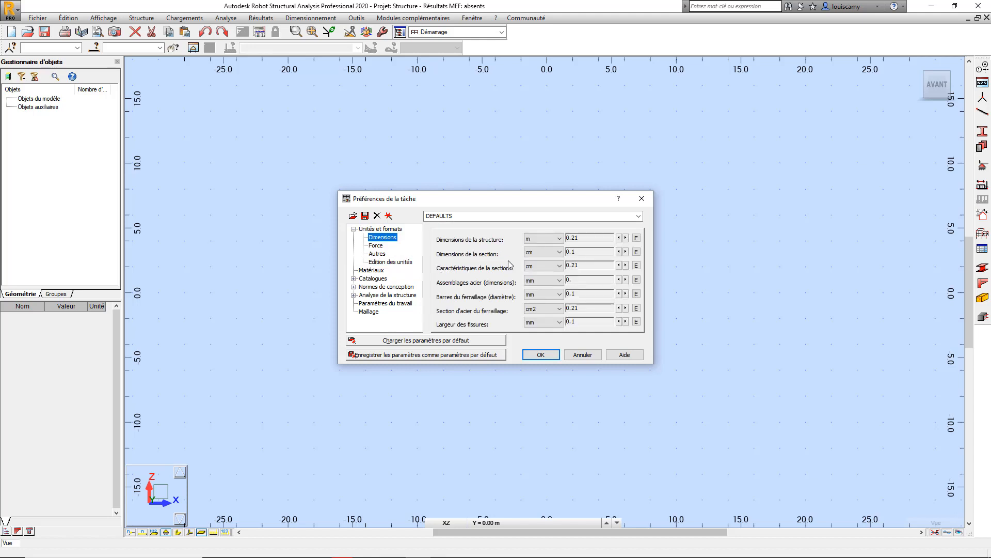
{"action": "left_click", "coordinate": [543, 243]}
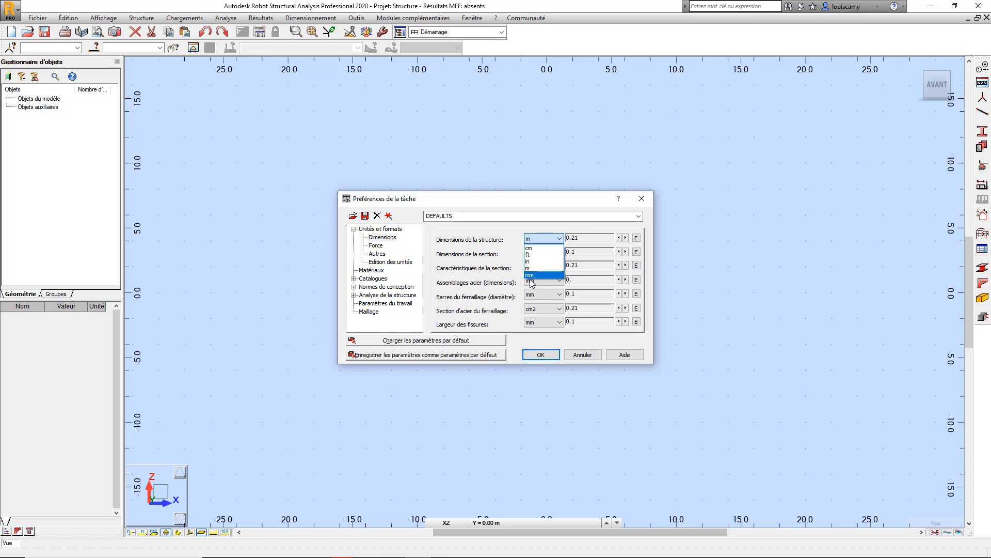
{"action": "left_click", "coordinate": [544, 239]}
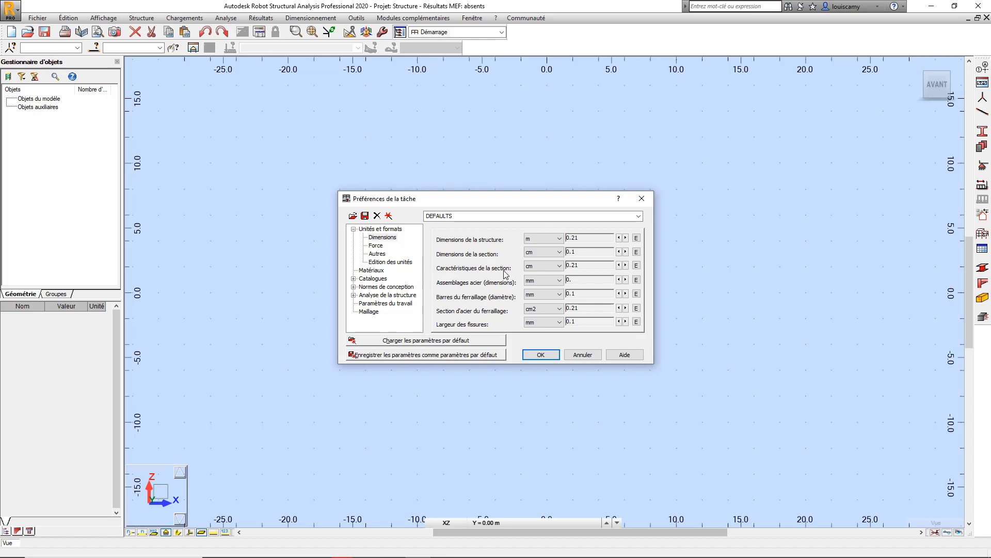
{"action": "left_click", "coordinate": [373, 245]}
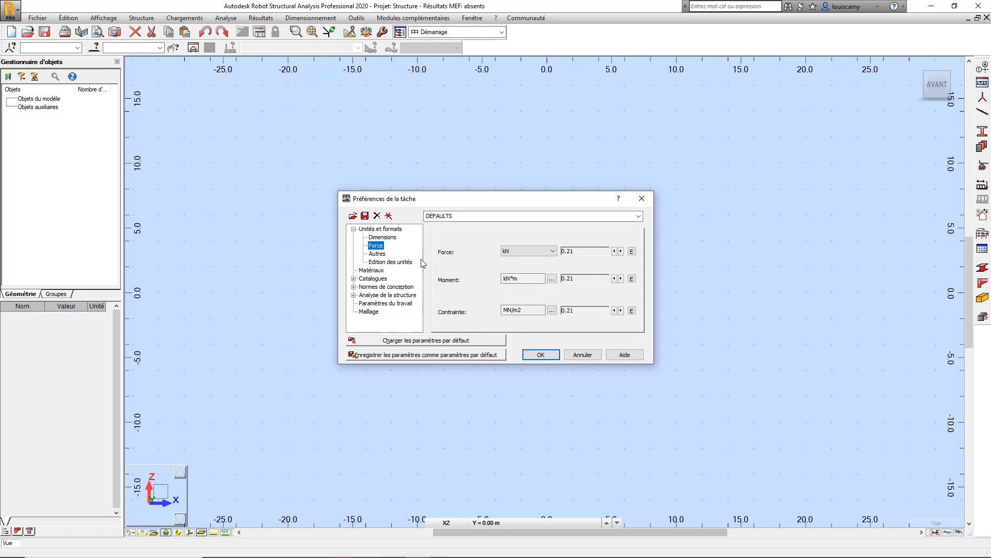
{"action": "left_click", "coordinate": [528, 252]}
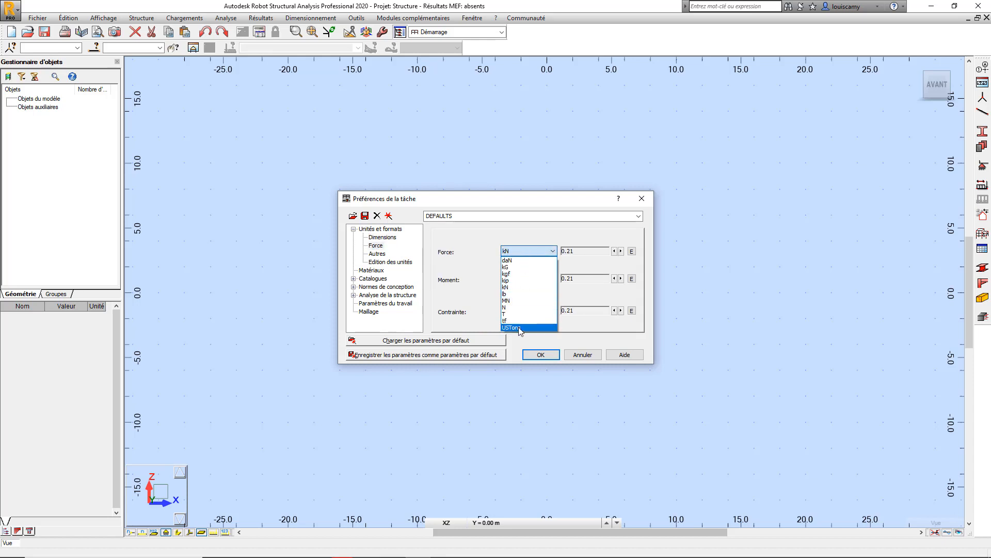
{"action": "left_click", "coordinate": [471, 256]}
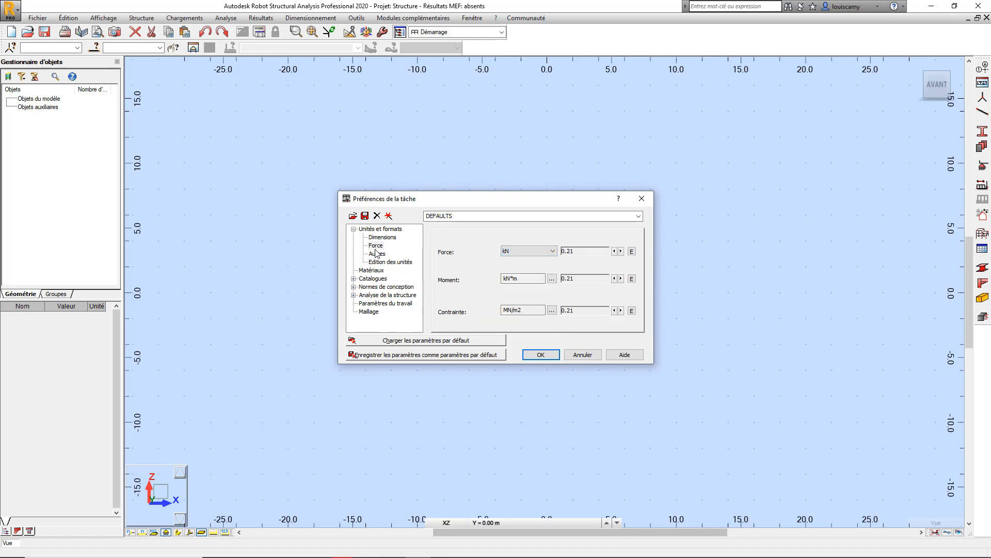
Set the force unit of the moment to kN and accept the moment unit definition
{"action": "left_click", "coordinate": [528, 278]}
{"action": "left_click", "coordinate": [552, 279]}
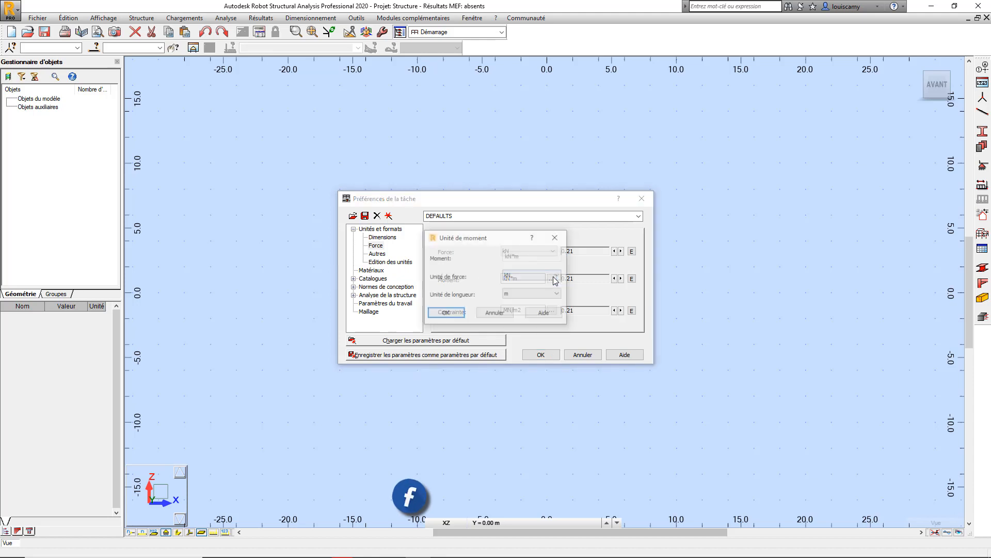
{"action": "left_click", "coordinate": [557, 275]}
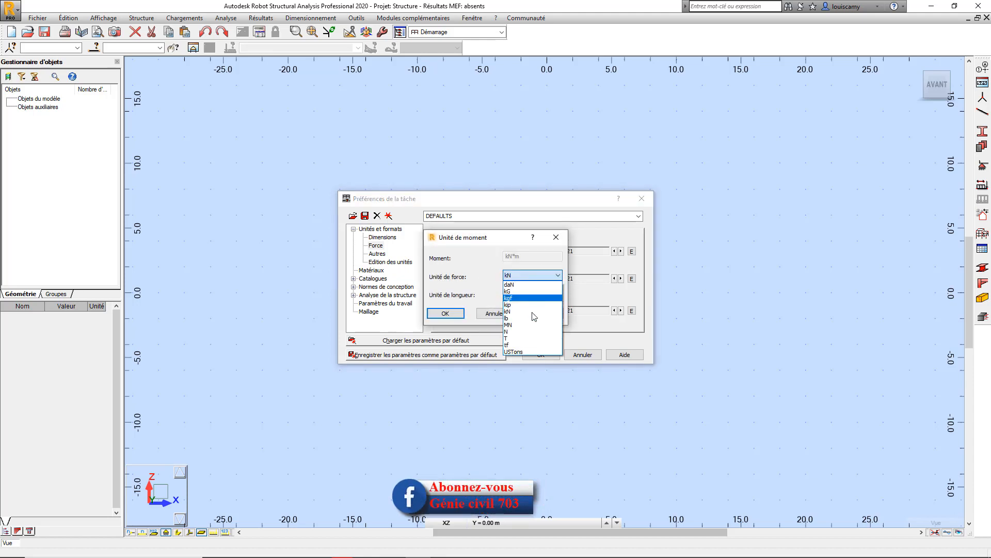
{"action": "left_click", "coordinate": [521, 312]}
{"action": "left_click", "coordinate": [445, 312]}
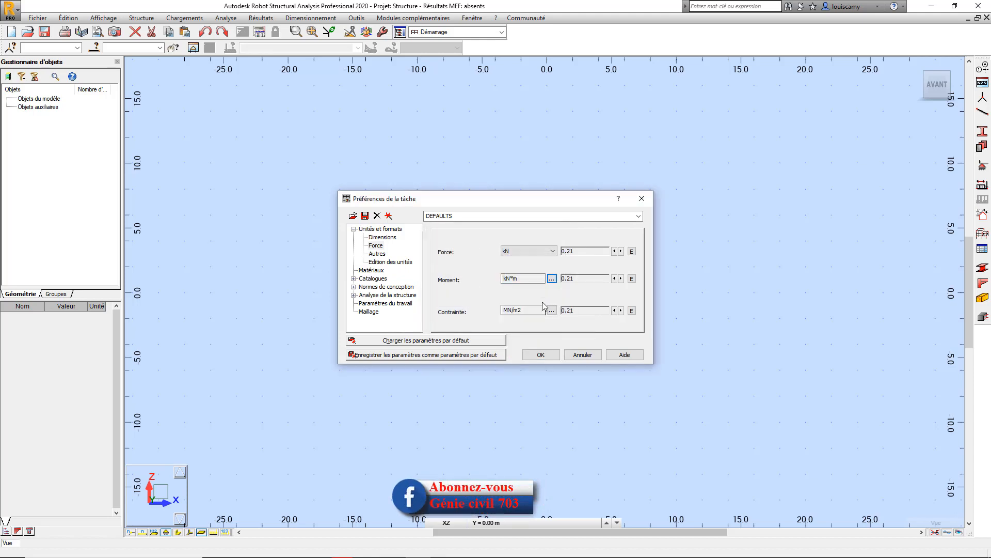
Inspect the force unit choices in the stress unit (Contrainte) definition, then dismiss it without changes
{"action": "left_click", "coordinate": [552, 310]}
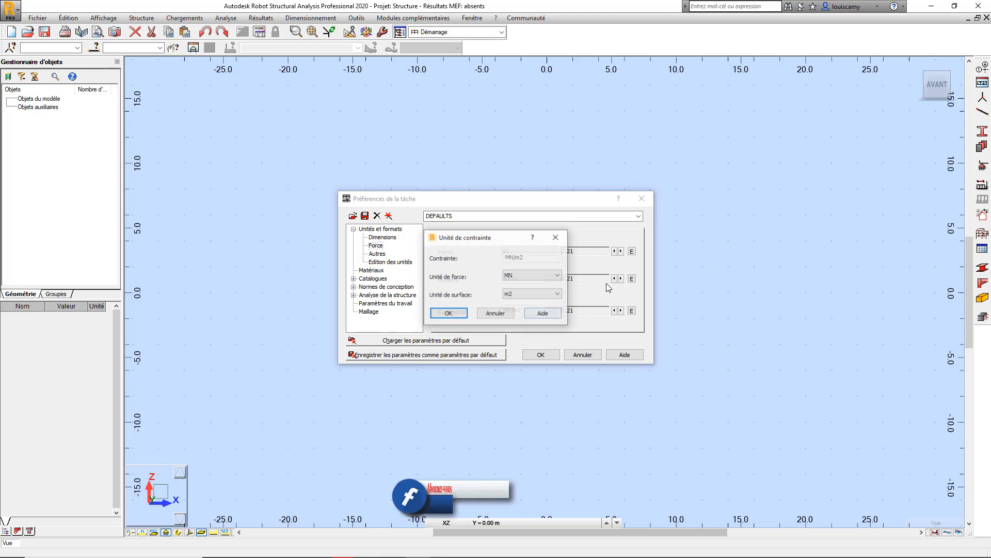
{"action": "left_click", "coordinate": [529, 275]}
{"action": "left_click", "coordinate": [532, 276]}
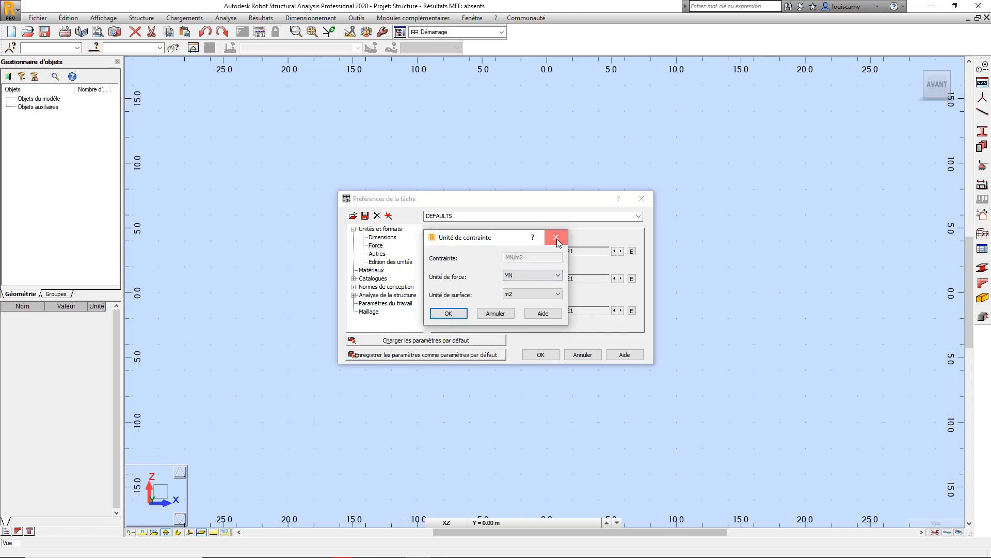
{"action": "left_click", "coordinate": [556, 237]}
Examine the linear displacement units under Autres and the length units under Edition des unités
{"action": "left_click", "coordinate": [377, 254]}
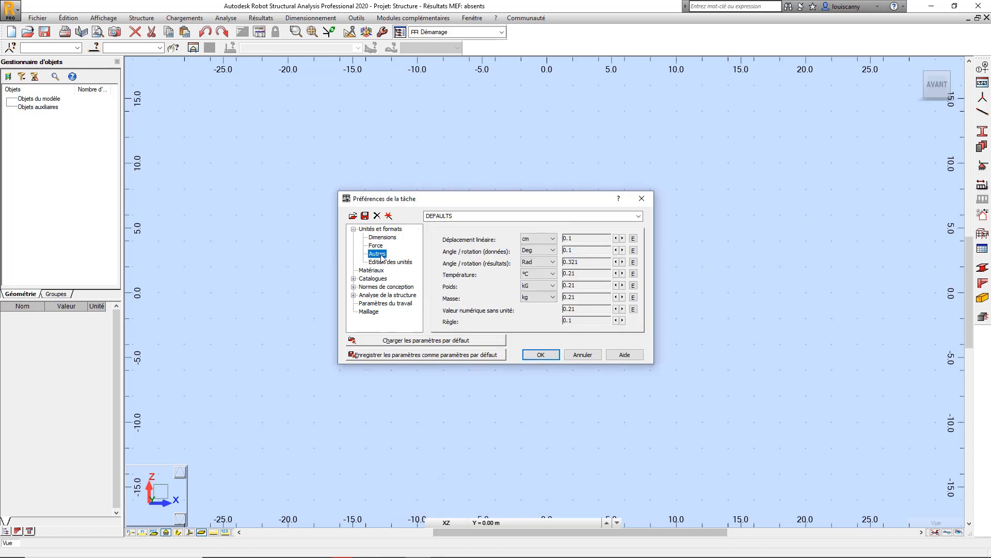
{"action": "left_click", "coordinate": [539, 239]}
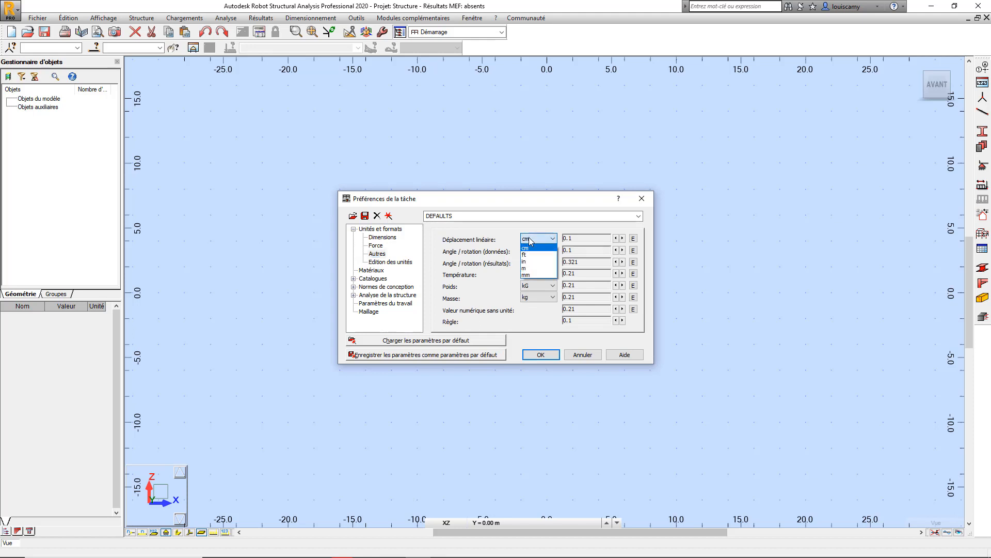
{"action": "left_click", "coordinate": [469, 233]}
{"action": "left_click", "coordinate": [379, 255]}
{"action": "left_click", "coordinate": [380, 263]}
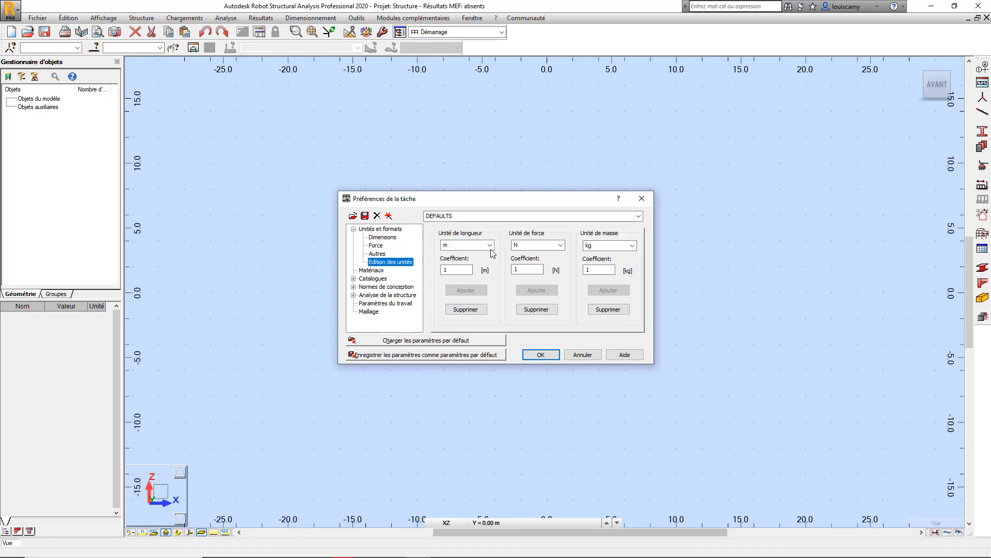
{"action": "left_click", "coordinate": [490, 244]}
{"action": "left_click", "coordinate": [418, 277]}
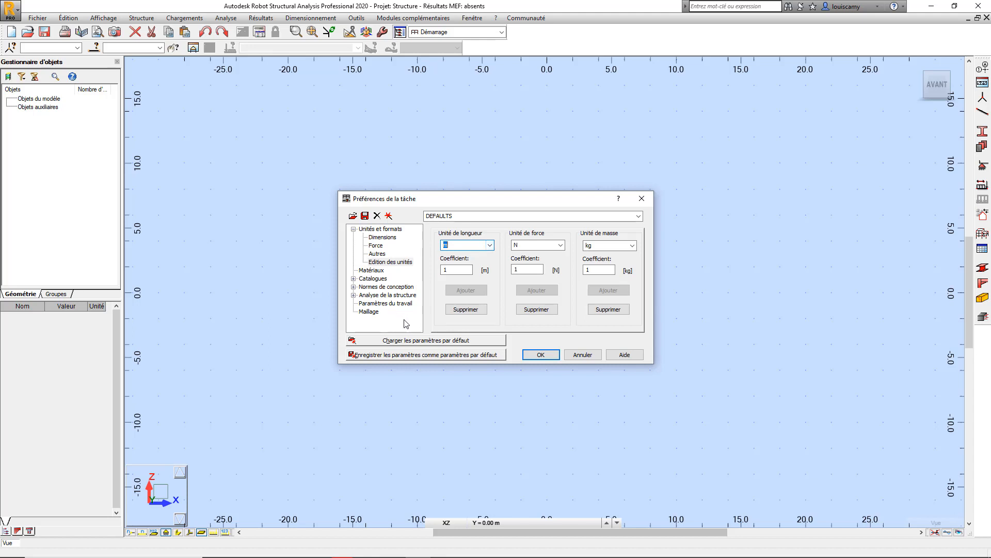
Examine the national material sets available under Matériaux, keeping the Français set
{"action": "left_click", "coordinate": [371, 271]}
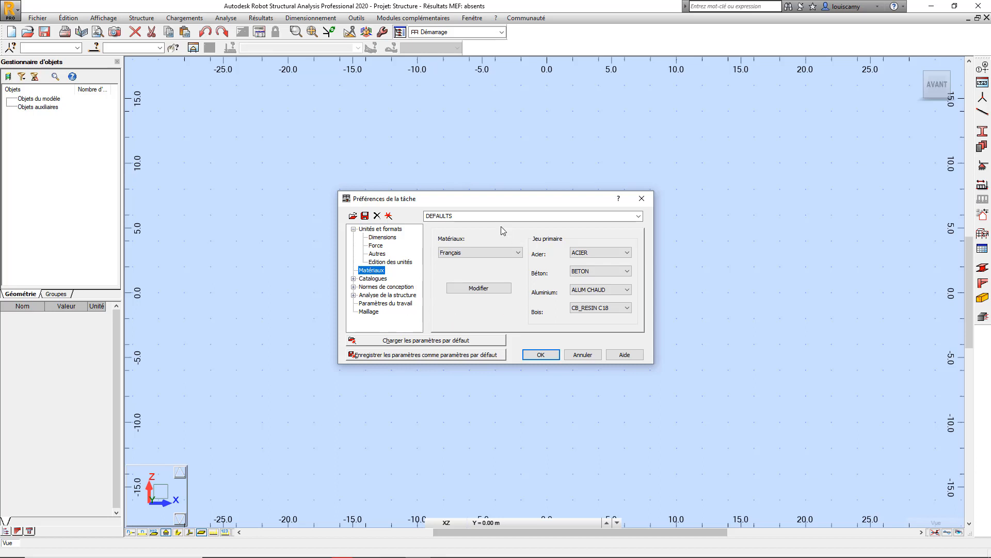
{"action": "left_click", "coordinate": [468, 253]}
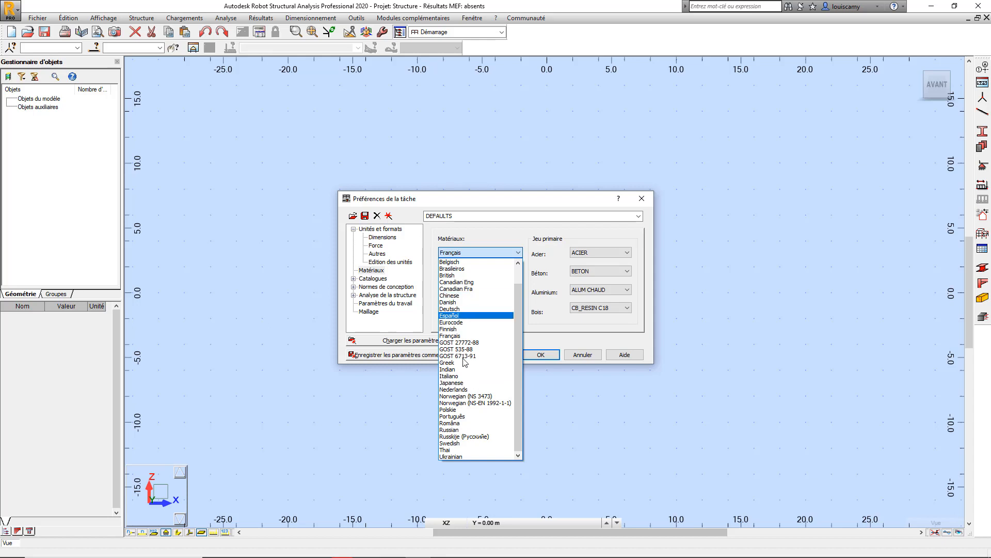
{"action": "scroll", "coordinate": [466, 379], "scroll_direction": "up", "scroll_amount": 1}
{"action": "scroll", "coordinate": [459, 278], "scroll_direction": "up", "scroll_amount": 1}
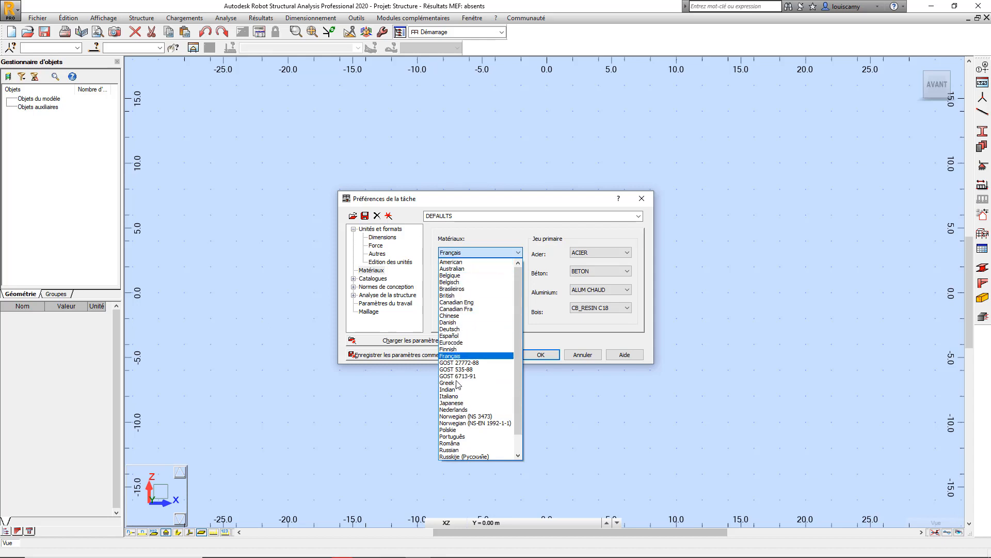
{"action": "scroll", "coordinate": [468, 413], "scroll_direction": "down", "scroll_amount": 1}
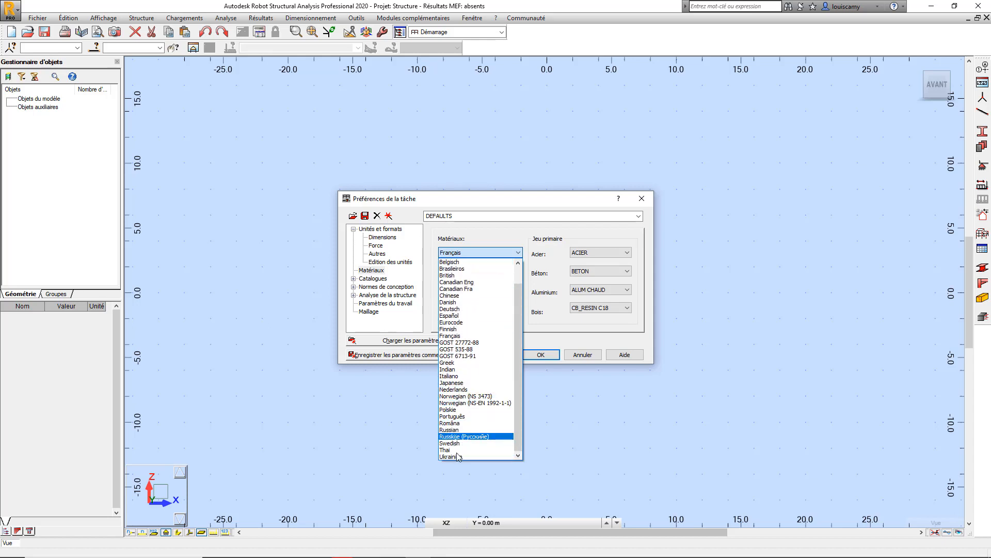
{"action": "scroll", "coordinate": [471, 400], "scroll_direction": "up", "scroll_amount": 1}
{"action": "scroll", "coordinate": [475, 335], "scroll_direction": "down", "scroll_amount": 1}
{"action": "scroll", "coordinate": [477, 273], "scroll_direction": "up", "scroll_amount": 1}
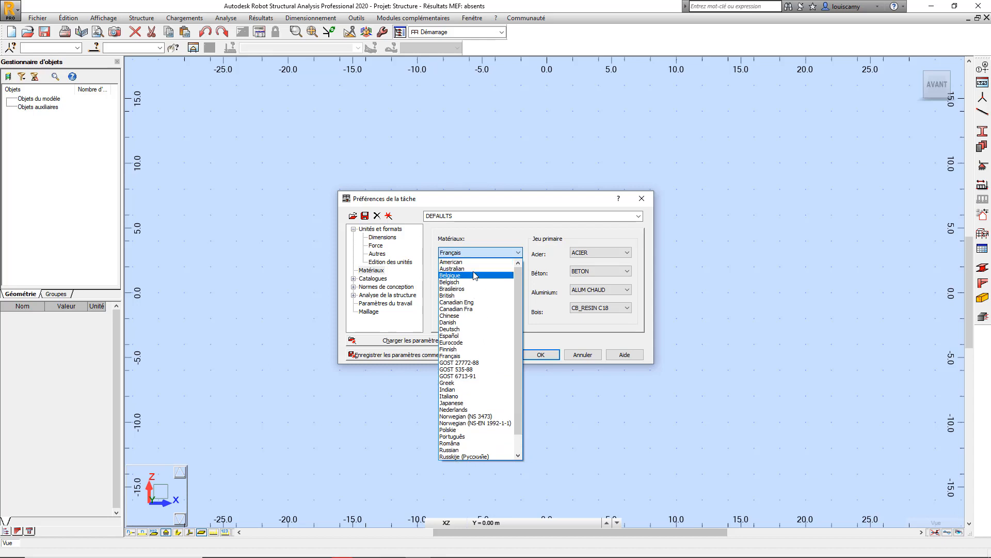
{"action": "left_click", "coordinate": [484, 233]}
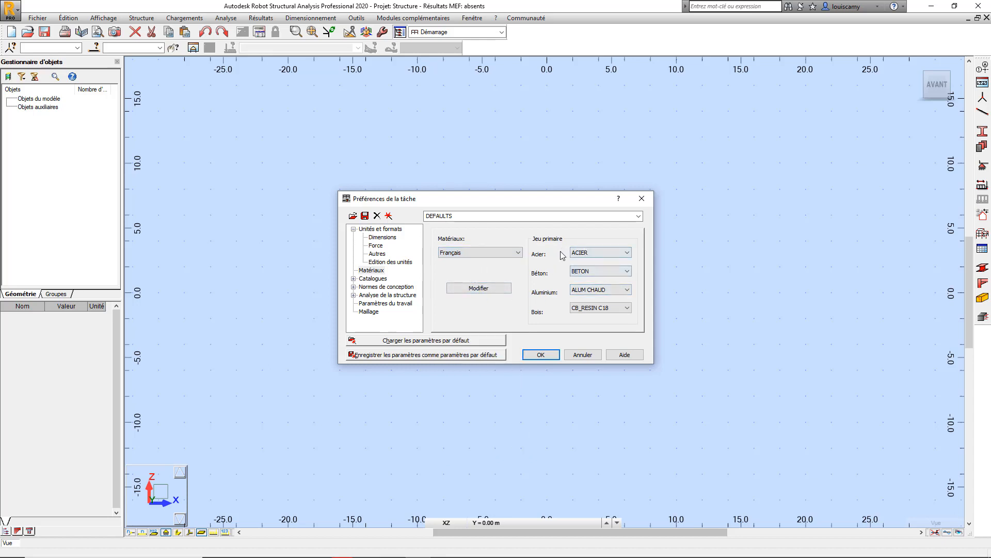
Examine the primary material choices for steel, concrete, aluminium and timber without changing them
{"action": "left_click", "coordinate": [600, 255]}
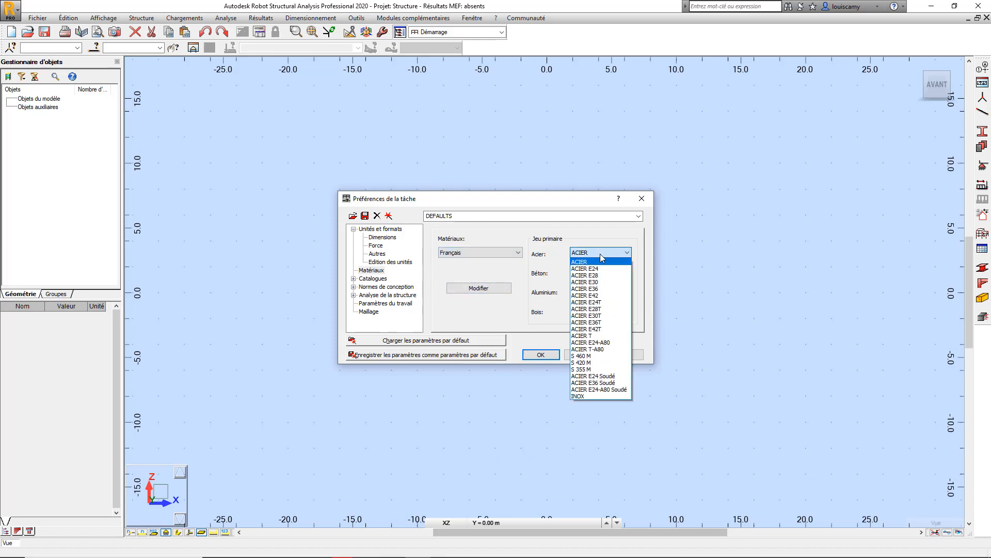
{"action": "left_click", "coordinate": [602, 255]}
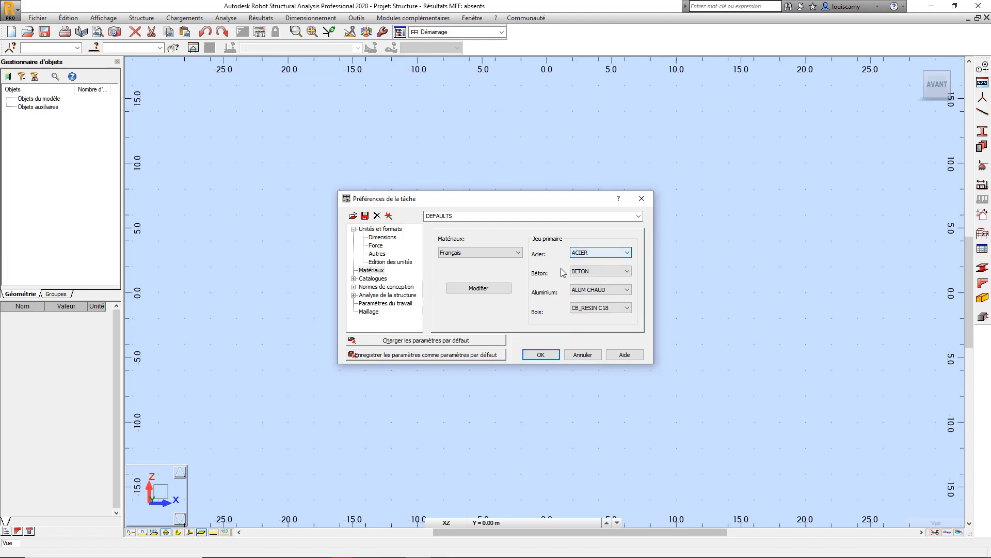
{"action": "left_click", "coordinate": [591, 271]}
{"action": "left_click", "coordinate": [548, 301]}
{"action": "left_click", "coordinate": [611, 290]}
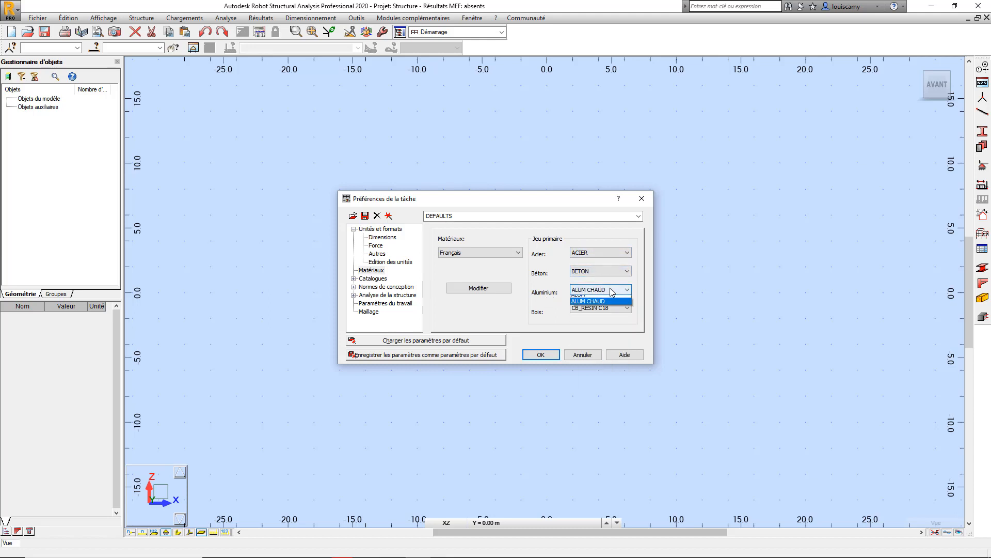
{"action": "left_click", "coordinate": [554, 316]}
{"action": "left_click", "coordinate": [588, 307]}
{"action": "left_click", "coordinate": [590, 308]}
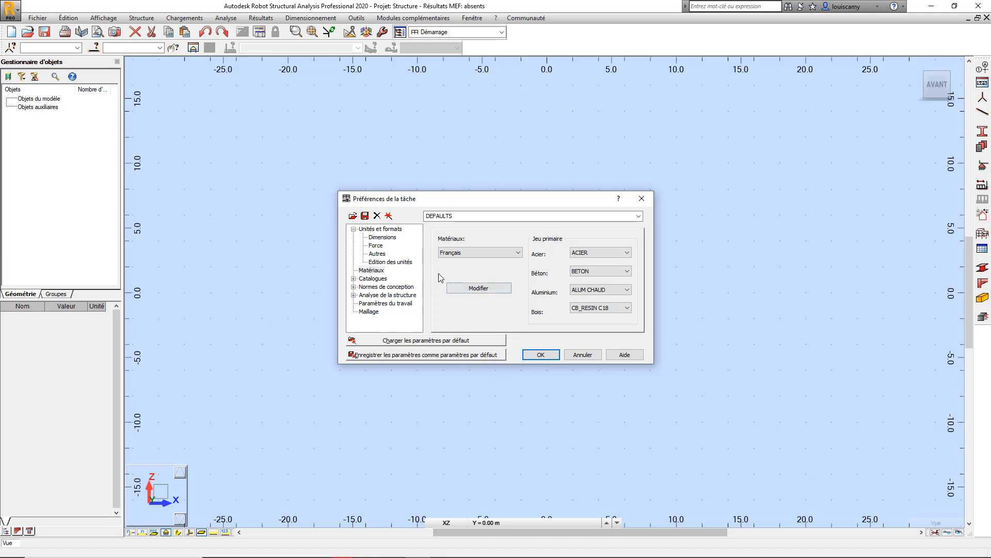
Review the material definitions for steel, concrete, aluminium, timber and other materials, and close the definition without edits
{"action": "left_click", "coordinate": [479, 291]}
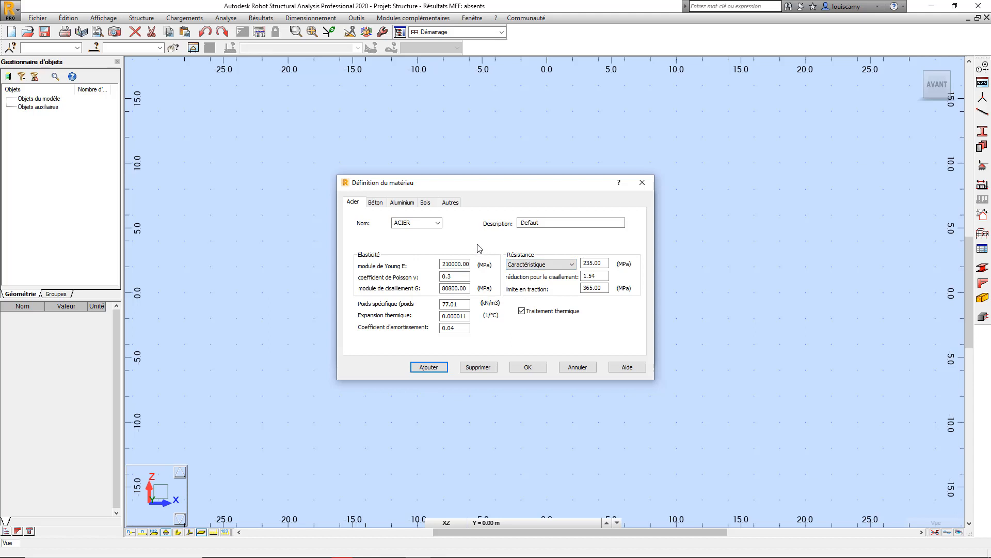
{"action": "left_click", "coordinate": [376, 202]}
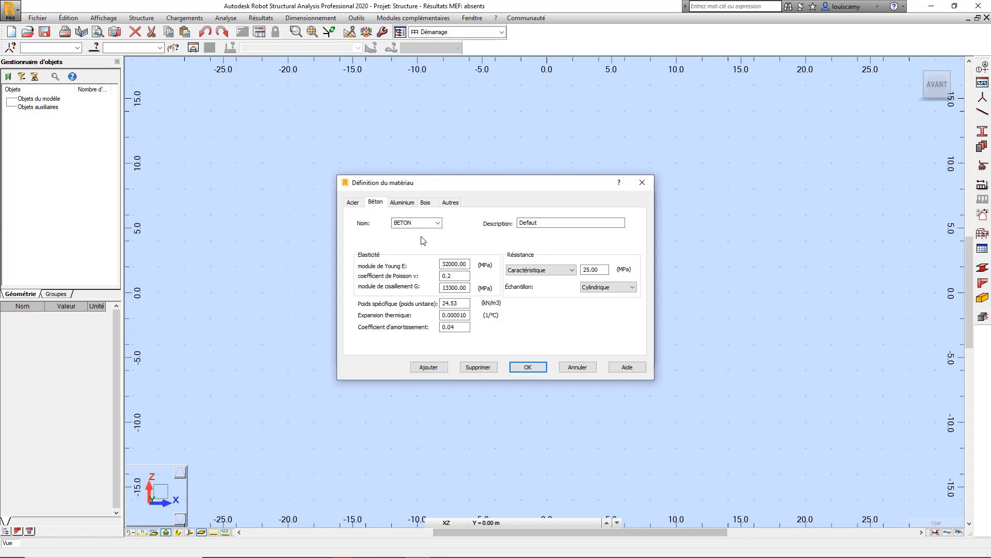
{"action": "left_click", "coordinate": [402, 203]}
{"action": "left_click", "coordinate": [425, 201]}
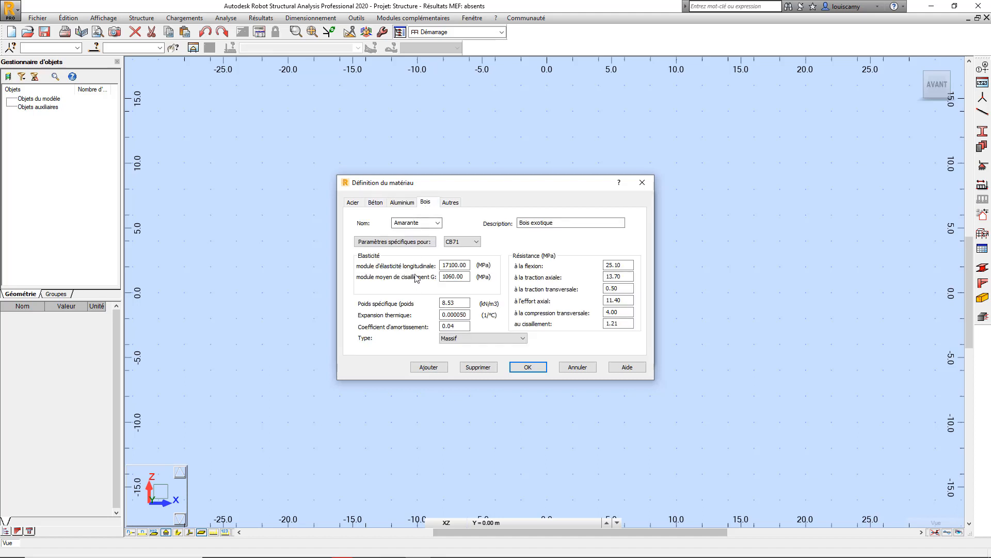
{"action": "left_click", "coordinate": [448, 204]}
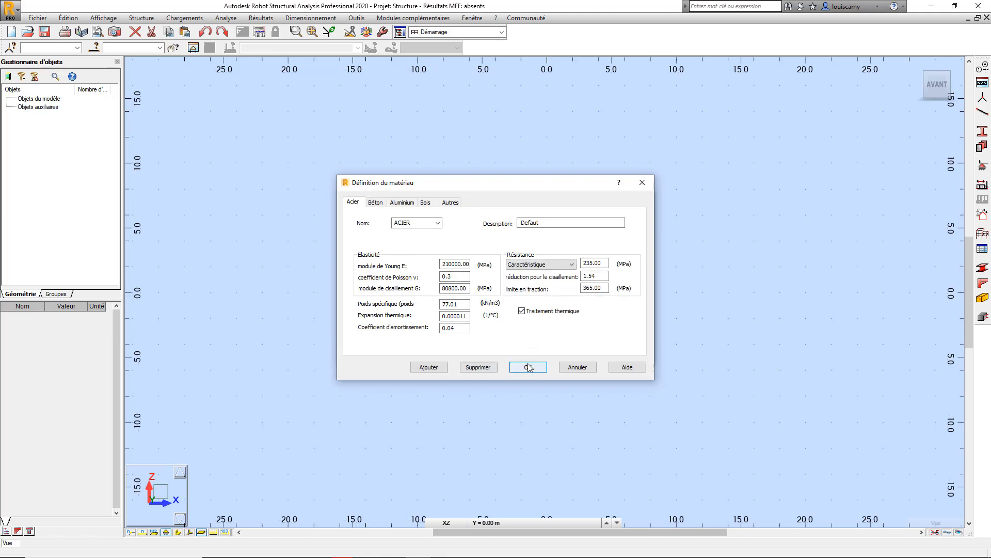
{"action": "left_click", "coordinate": [527, 365]}
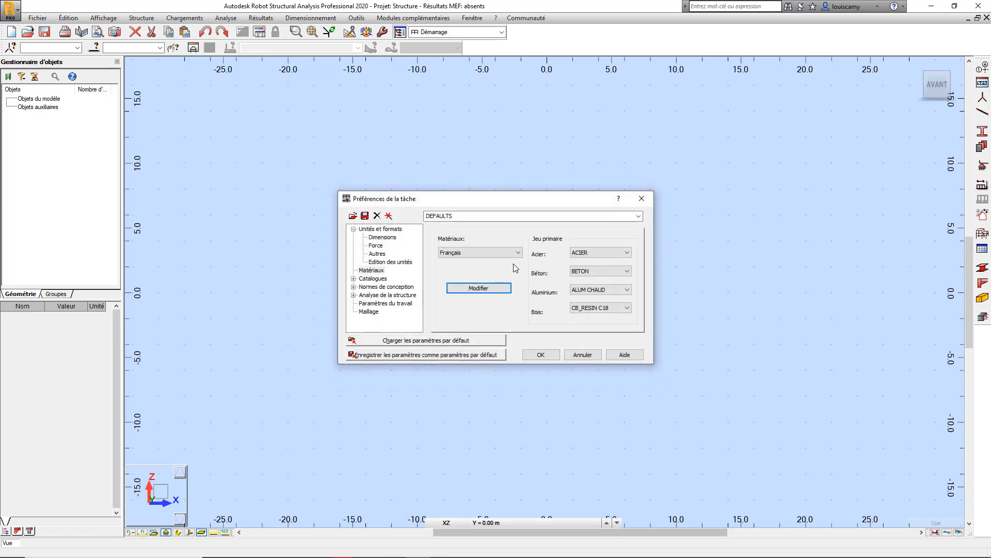
Examine the Catalogues category, including steel and timber profiles, load, soil, anchor bolt and welded mesh catalogues
{"action": "left_click", "coordinate": [372, 279]}
{"action": "left_click", "coordinate": [354, 279]}
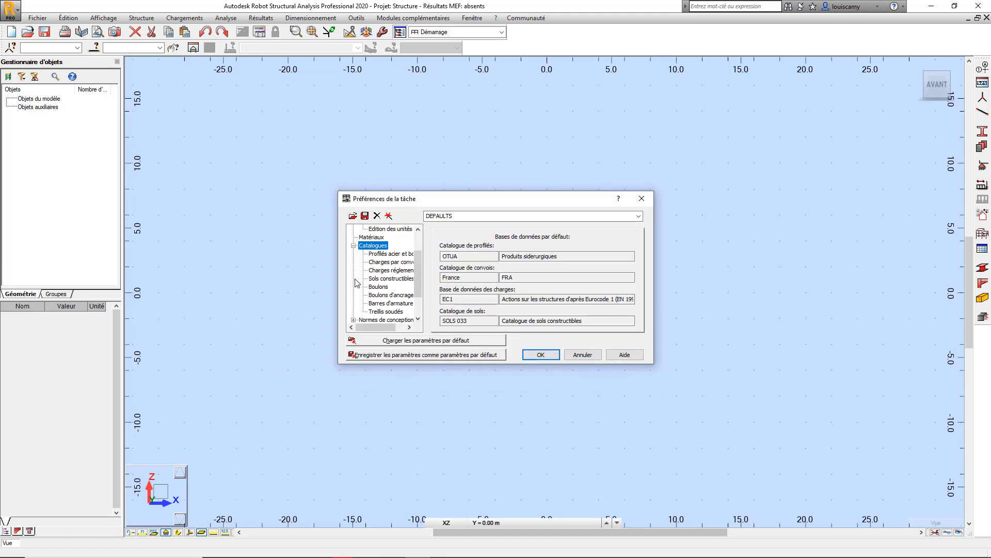
{"action": "left_click", "coordinate": [387, 254]}
{"action": "left_click", "coordinate": [388, 268]}
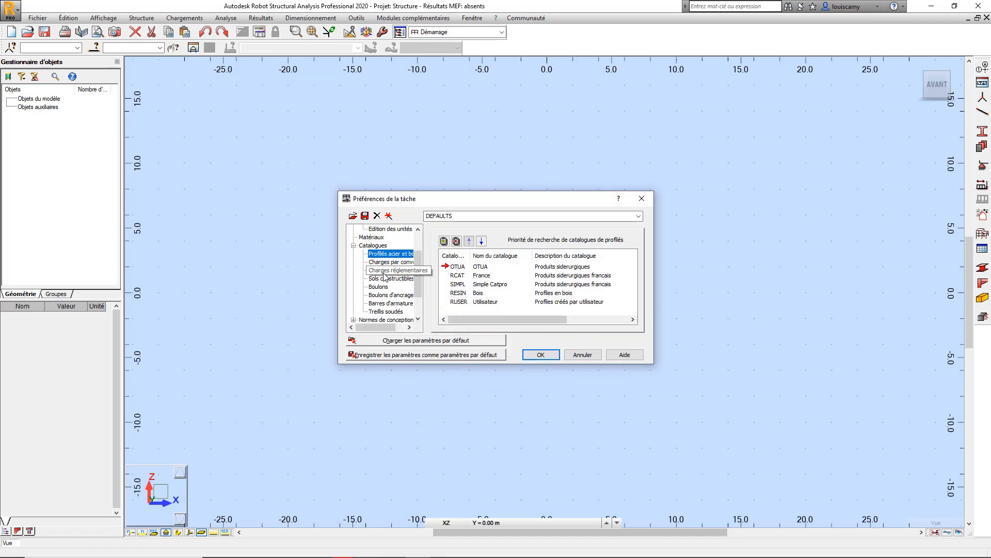
{"action": "left_click", "coordinate": [387, 263]}
{"action": "left_click", "coordinate": [386, 278]}
{"action": "left_click", "coordinate": [377, 310]}
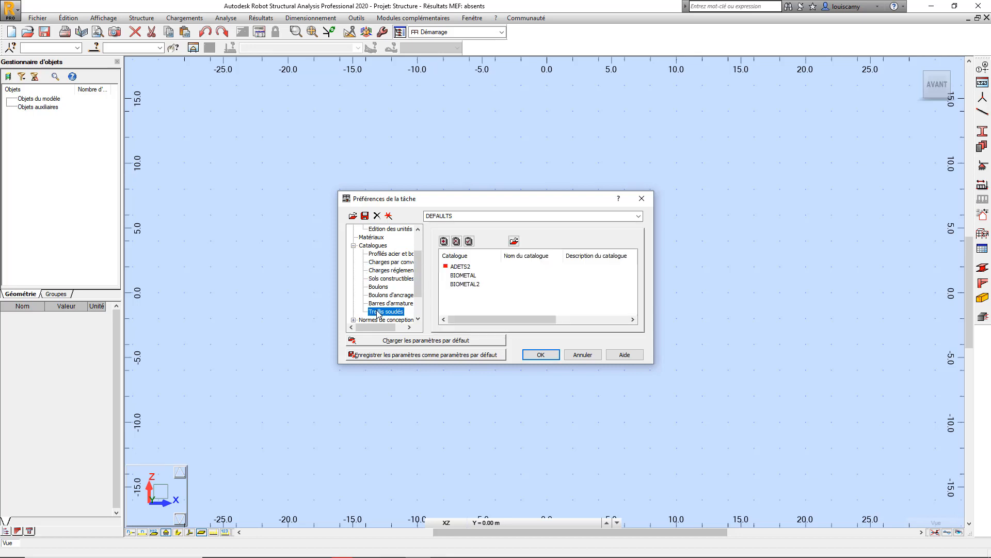
{"action": "left_click", "coordinate": [381, 298]}
{"action": "left_click", "coordinate": [377, 270]}
{"action": "left_click", "coordinate": [364, 247]}
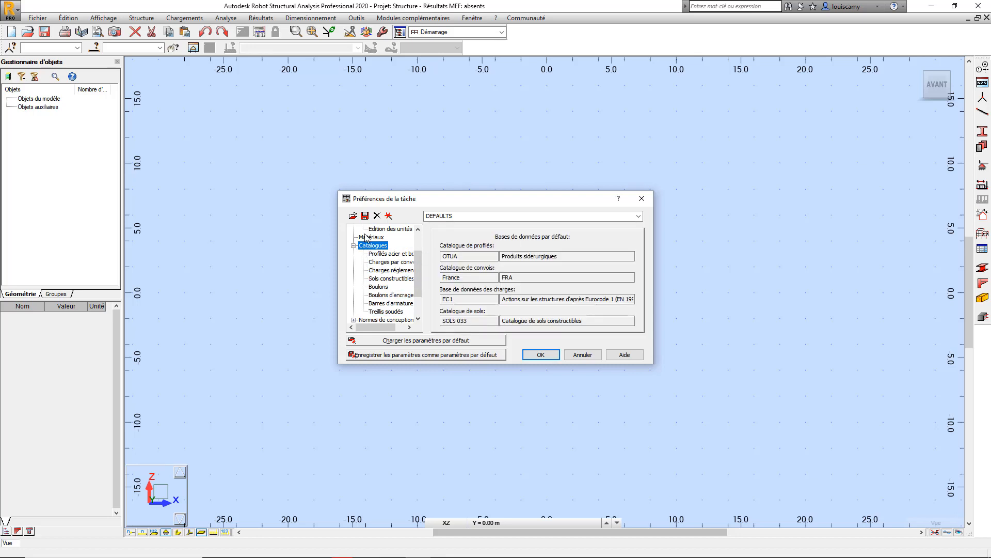
{"action": "left_click", "coordinate": [354, 247]}
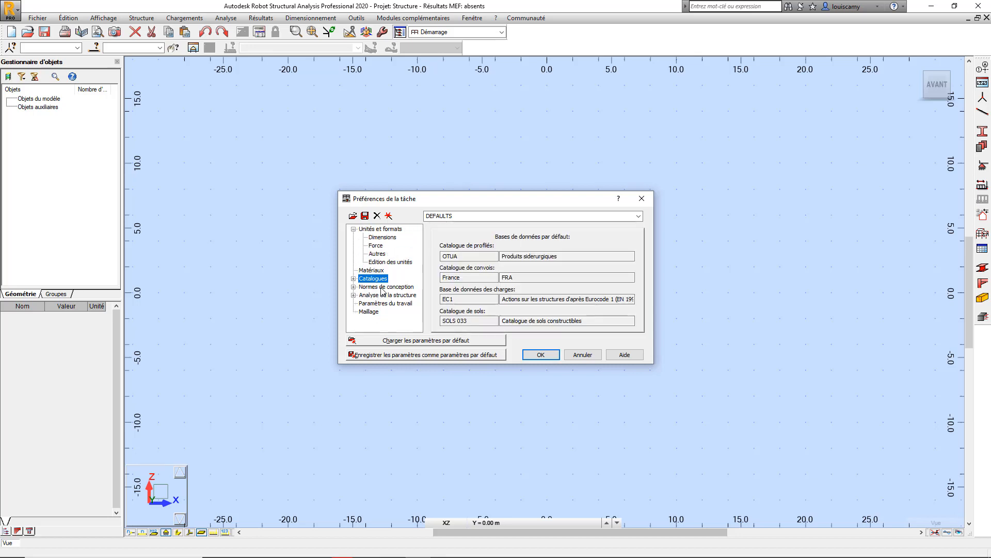
Under Normes de conception, examine the full list of design codes available for steel and aluminium structures
{"action": "left_click", "coordinate": [383, 287]}
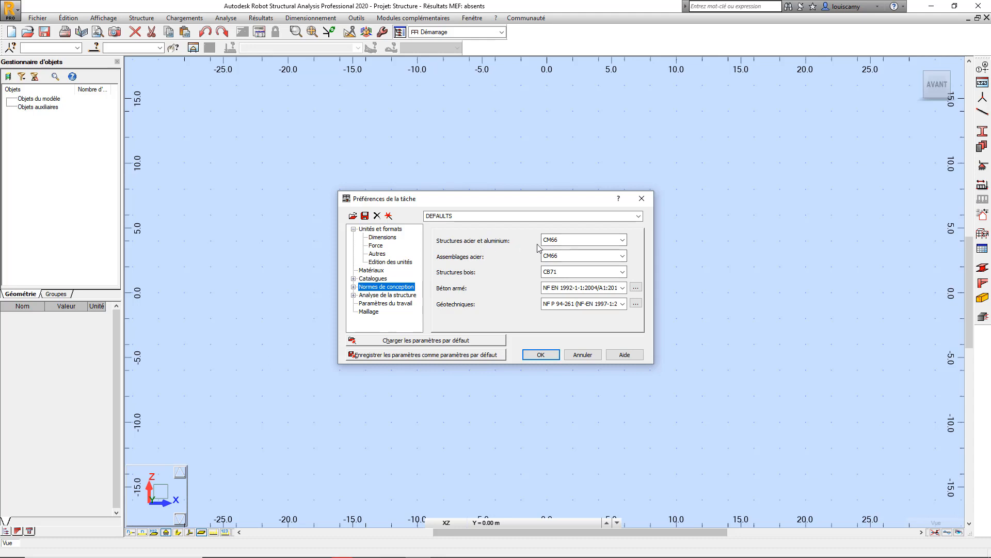
{"action": "left_click", "coordinate": [622, 241]}
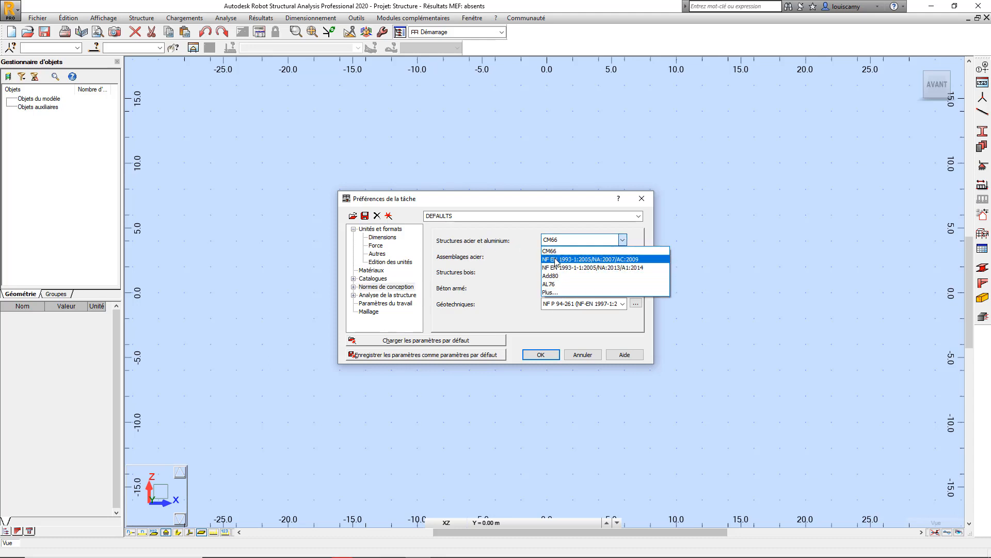
{"action": "left_click", "coordinate": [551, 292]}
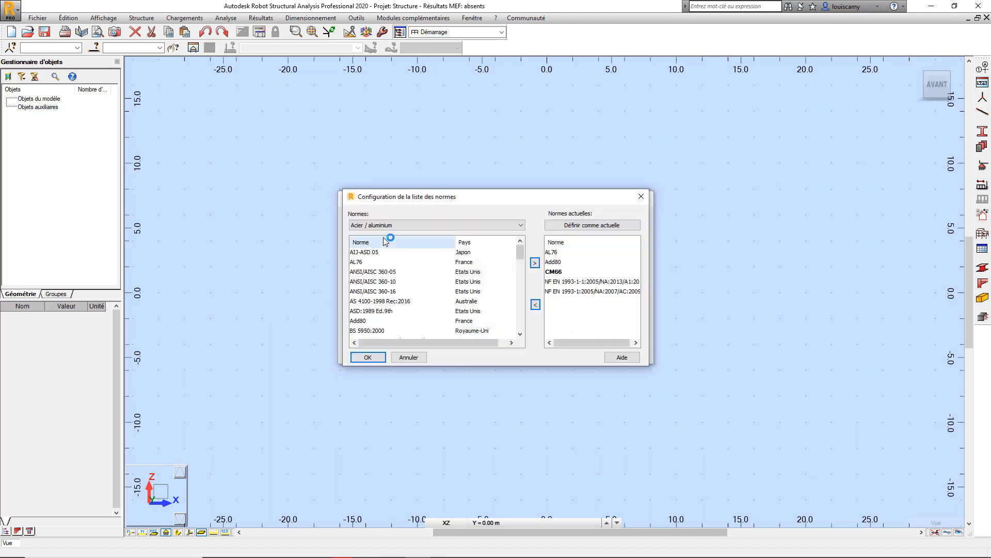
{"action": "scroll", "coordinate": [392, 315], "scroll_direction": "down", "scroll_amount": 3}
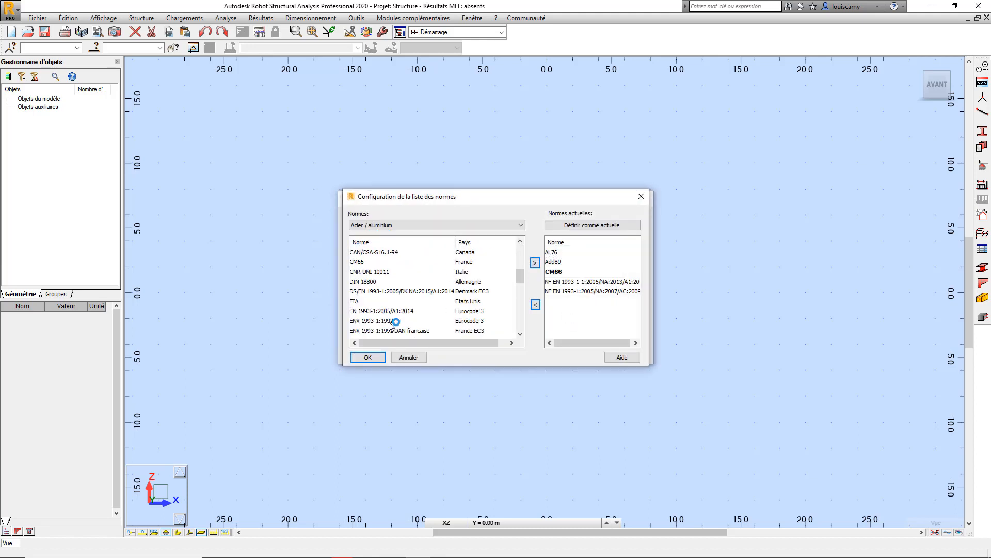
{"action": "scroll", "coordinate": [392, 322], "scroll_direction": "down", "scroll_amount": 8}
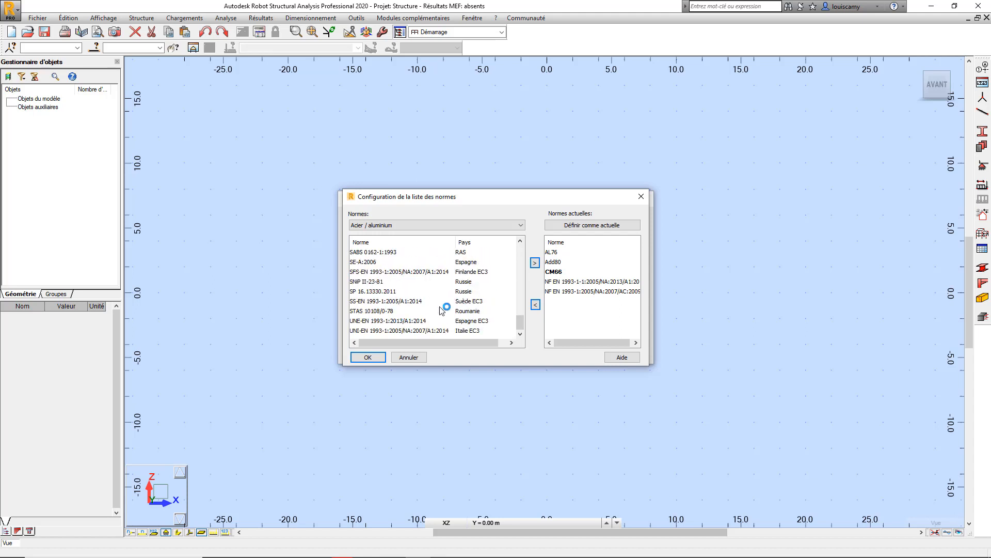
{"action": "scroll", "coordinate": [430, 316], "scroll_direction": "up", "scroll_amount": 1}
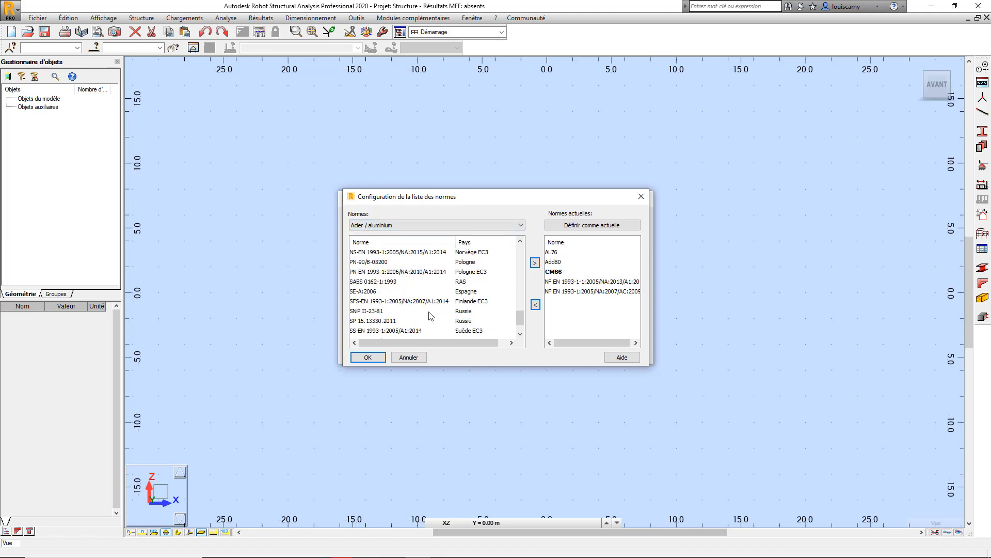
{"action": "scroll", "coordinate": [431, 316], "scroll_direction": "up", "scroll_amount": 7}
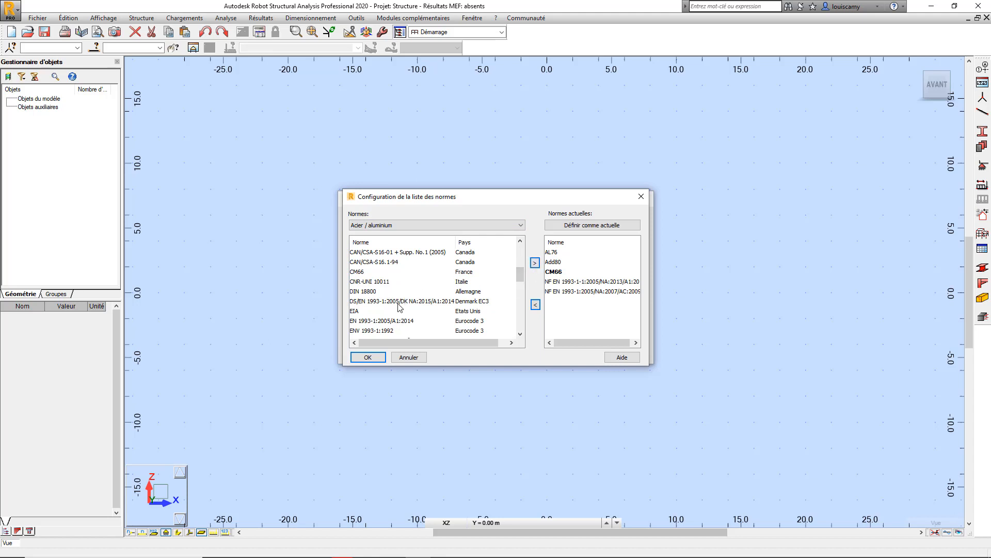
Try adding the EIA code to the current steel and aluminium codes, and cancel the code list configuration
{"action": "left_click", "coordinate": [356, 311]}
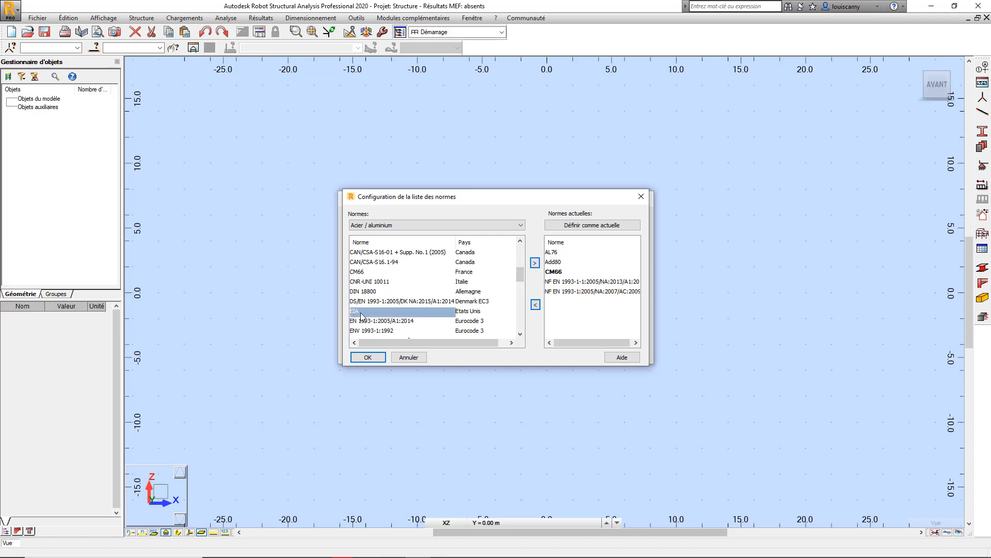
{"action": "left_click", "coordinate": [535, 263]}
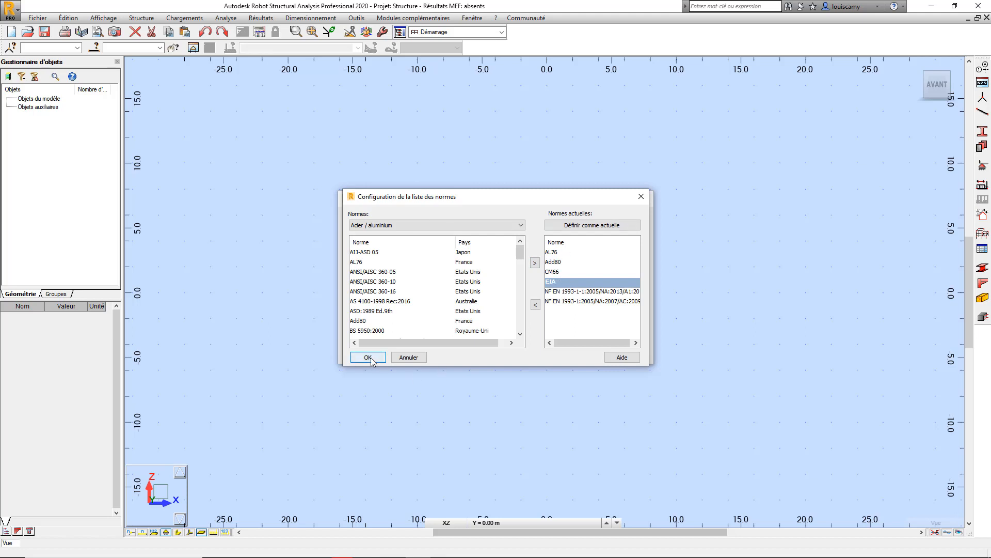
{"action": "left_click", "coordinate": [409, 357]}
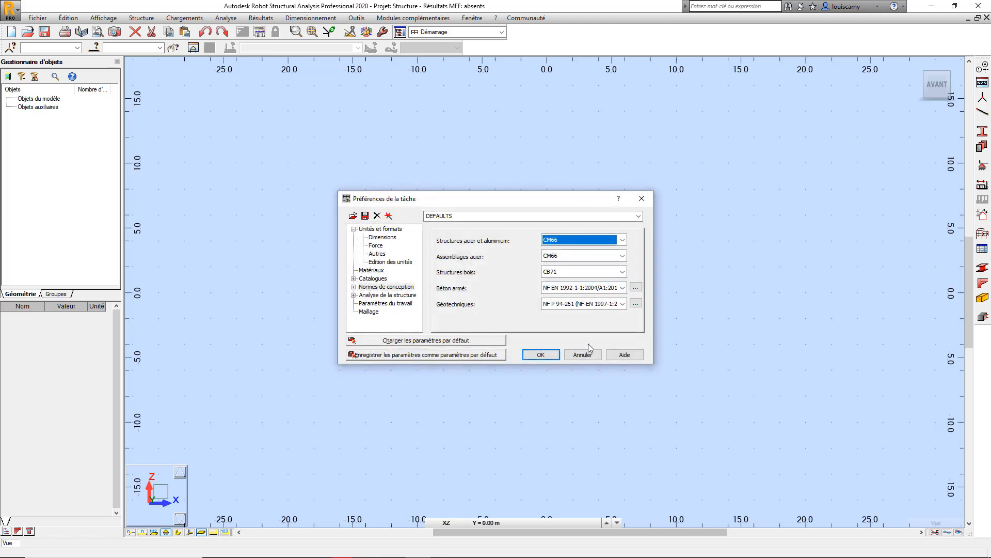
Examine the additional design codes available for steel connections and timber structures, dismissing each list without changes
{"action": "left_click", "coordinate": [623, 257]}
{"action": "left_click", "coordinate": [567, 292]}
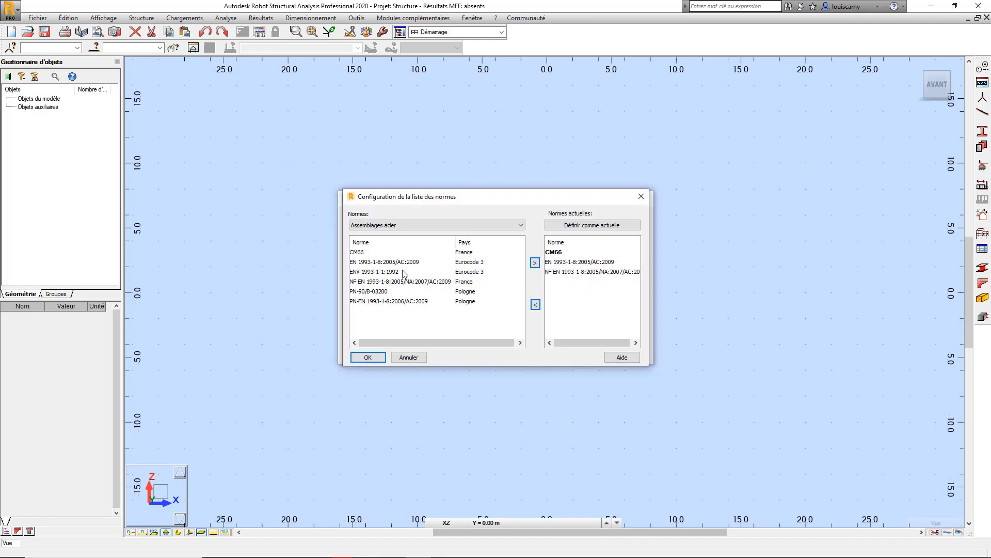
{"action": "left_click", "coordinate": [641, 196]}
{"action": "left_click", "coordinate": [623, 273]}
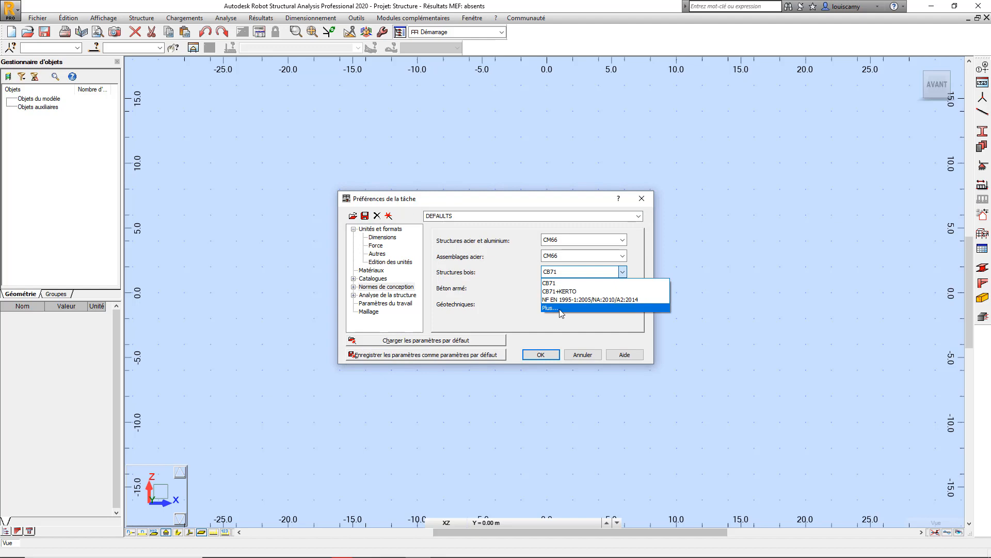
{"action": "left_click", "coordinate": [560, 312]}
{"action": "left_click", "coordinate": [641, 196]}
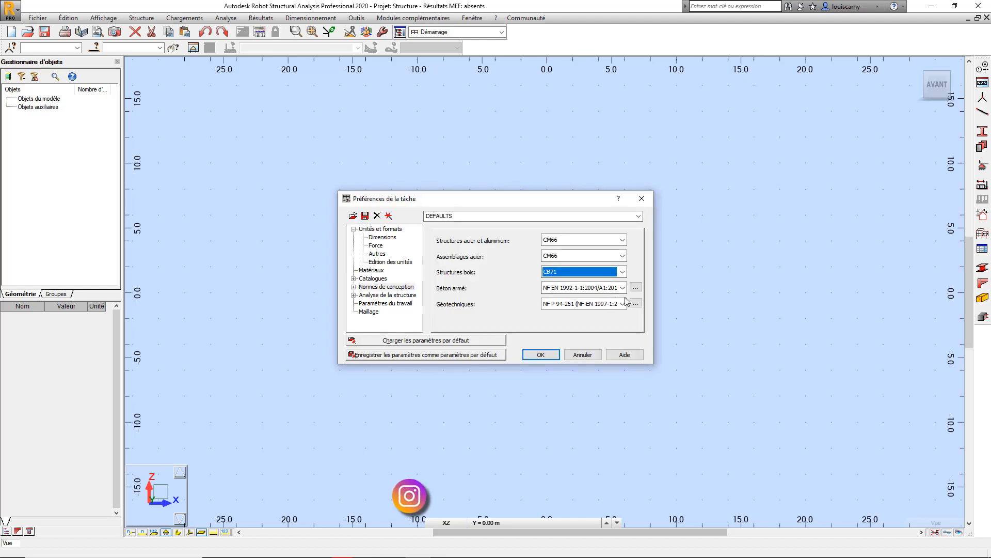
Examine the additional design codes available for reinforced concrete and geotechnics, dismissing each list without changes
{"action": "left_click", "coordinate": [623, 288]}
{"action": "left_click", "coordinate": [551, 324]}
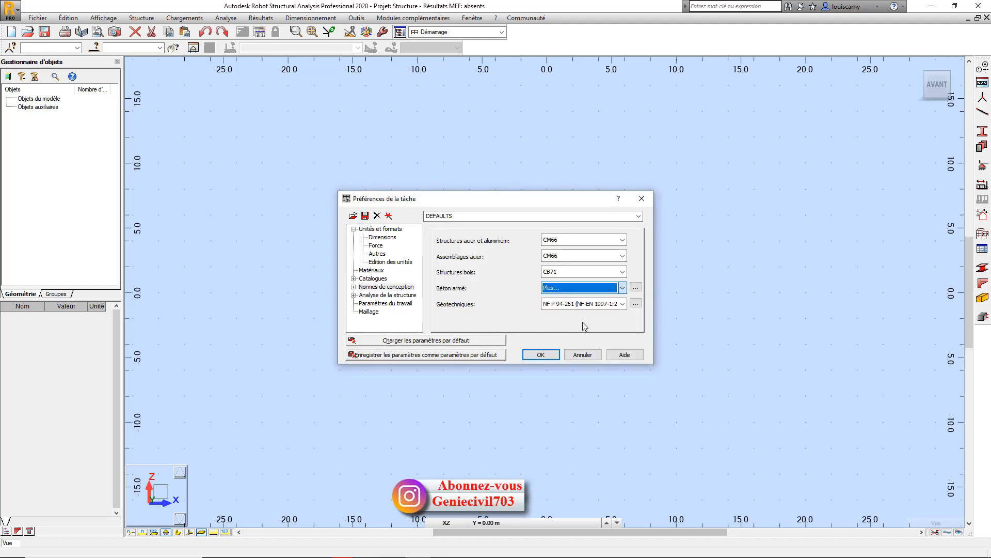
{"action": "scroll", "coordinate": [395, 294], "scroll_direction": "down", "scroll_amount": 15}
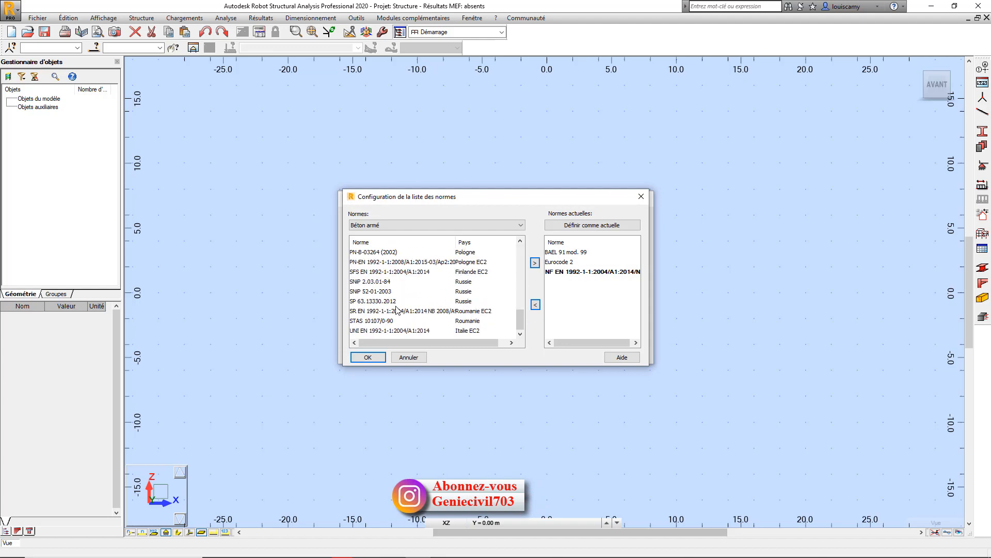
{"action": "left_click", "coordinate": [641, 196]}
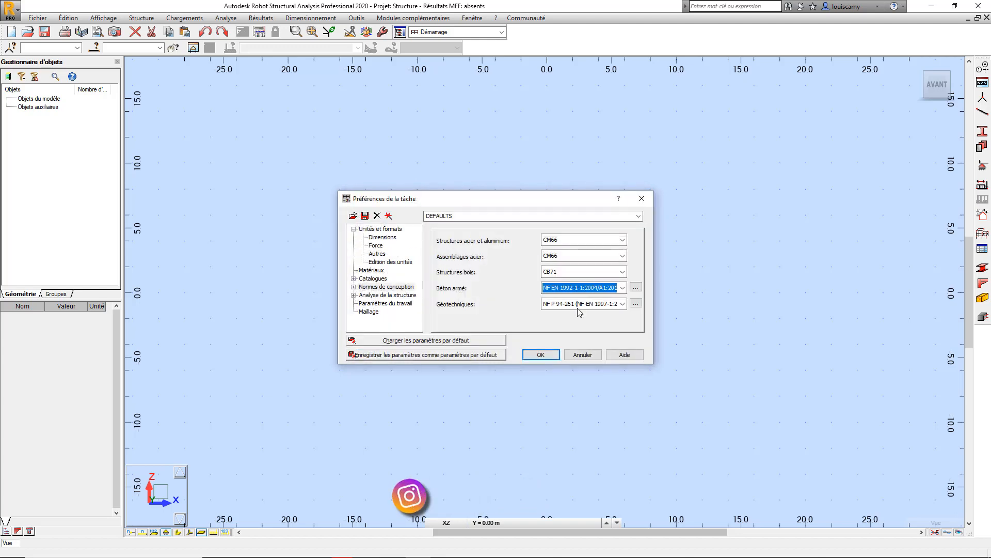
{"action": "left_click", "coordinate": [623, 304]}
{"action": "left_click", "coordinate": [573, 342]}
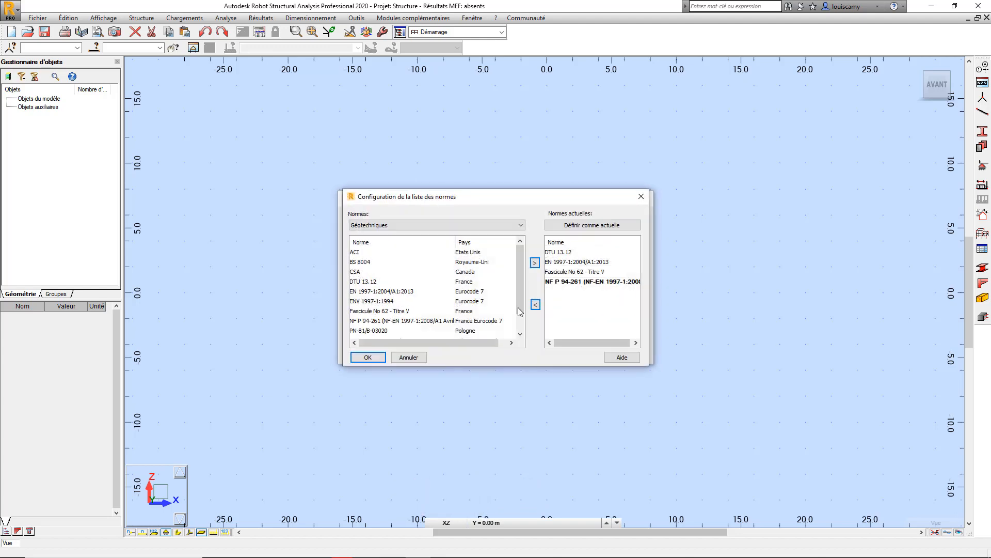
{"action": "left_click", "coordinate": [641, 196]}
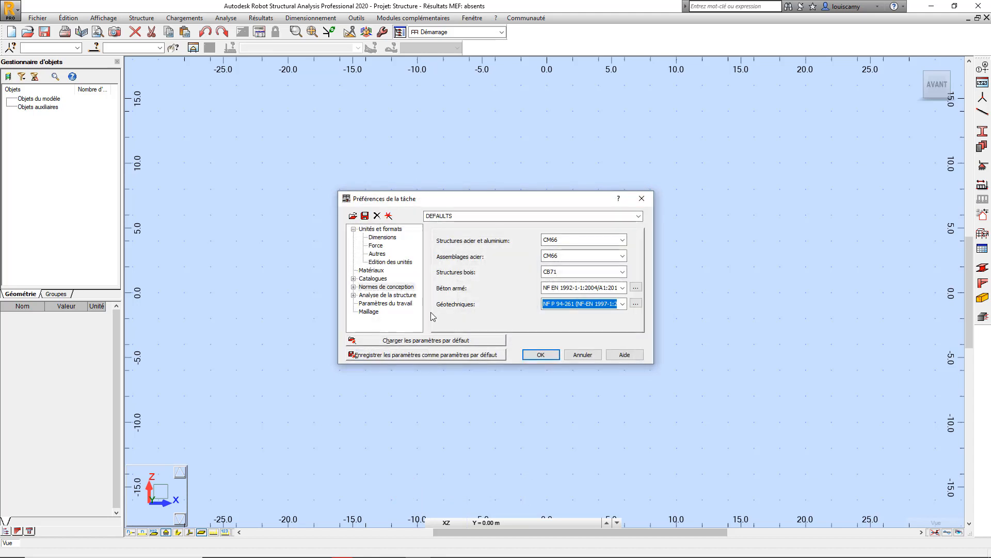
Under the Charges design codes, examine the additional load combination codes and the CM66 Avril 2000 weighting coefficients, changing nothing
{"action": "left_click", "coordinate": [354, 287]}
{"action": "left_click", "coordinate": [384, 297]}
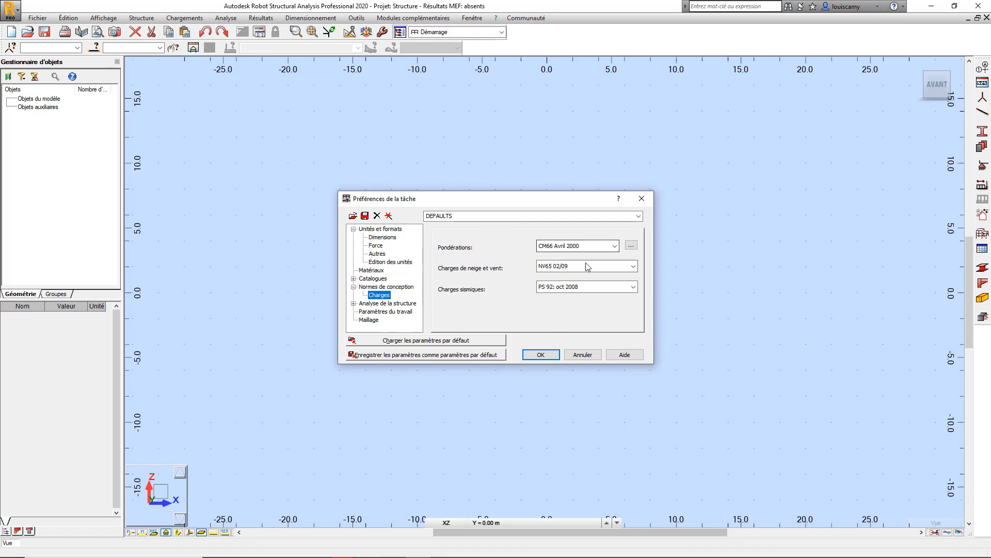
{"action": "left_click", "coordinate": [614, 247]}
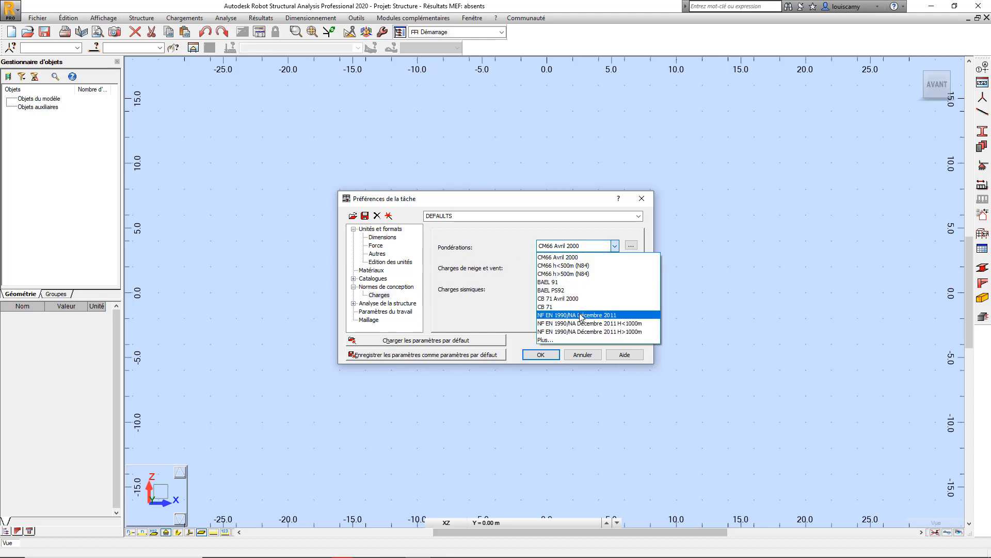
{"action": "left_click", "coordinate": [563, 340]}
{"action": "scroll", "coordinate": [434, 302], "scroll_direction": "down", "scroll_amount": 6}
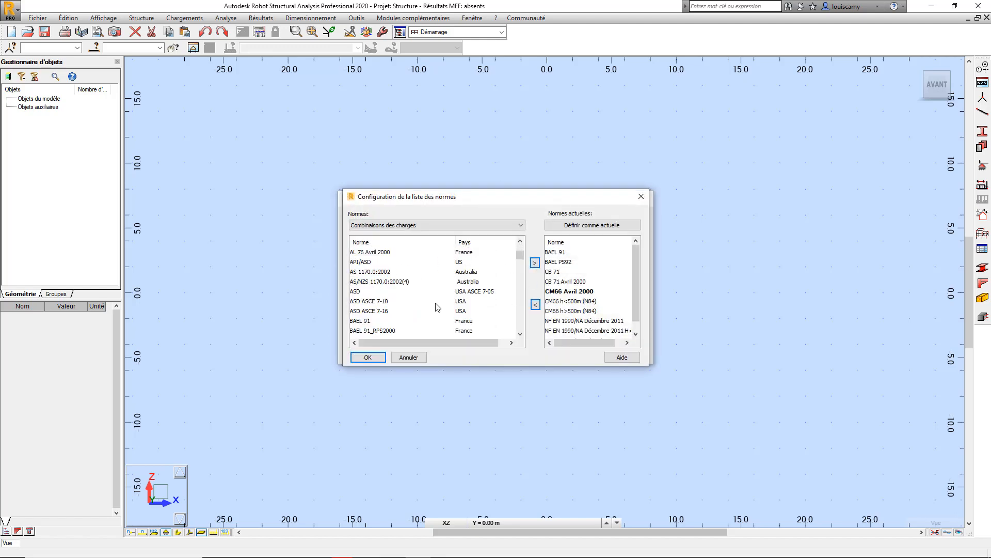
{"action": "left_click", "coordinate": [641, 200]}
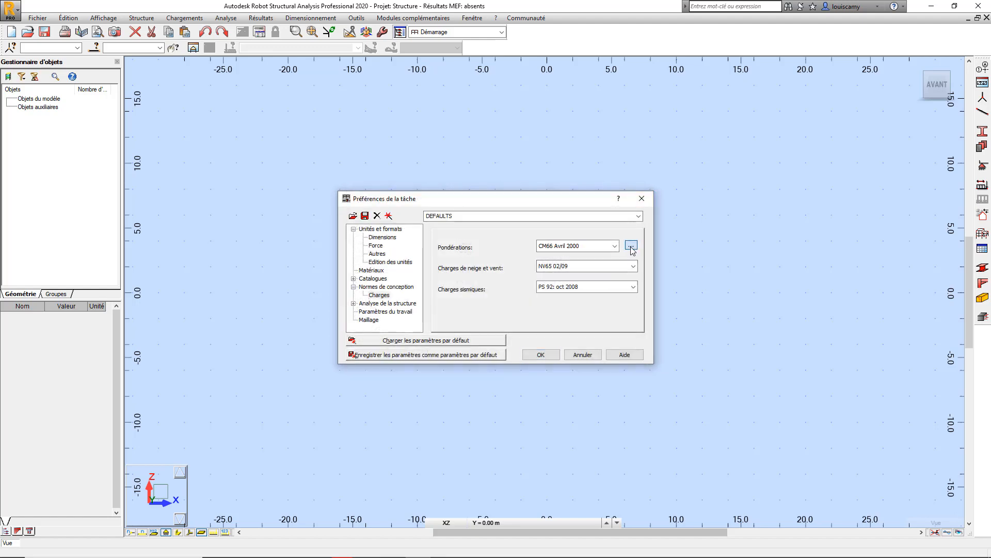
{"action": "left_click", "coordinate": [631, 246]}
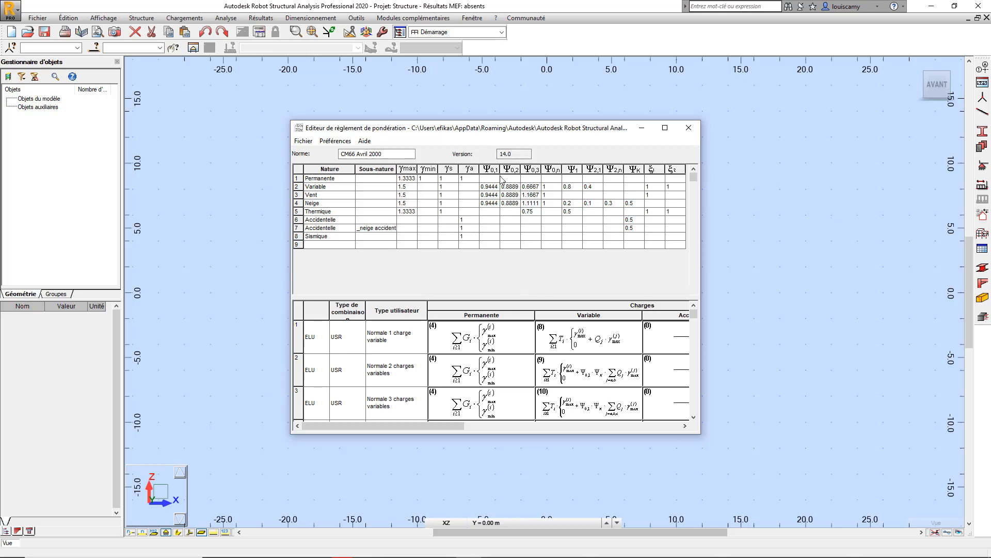
{"action": "left_click", "coordinate": [689, 128]}
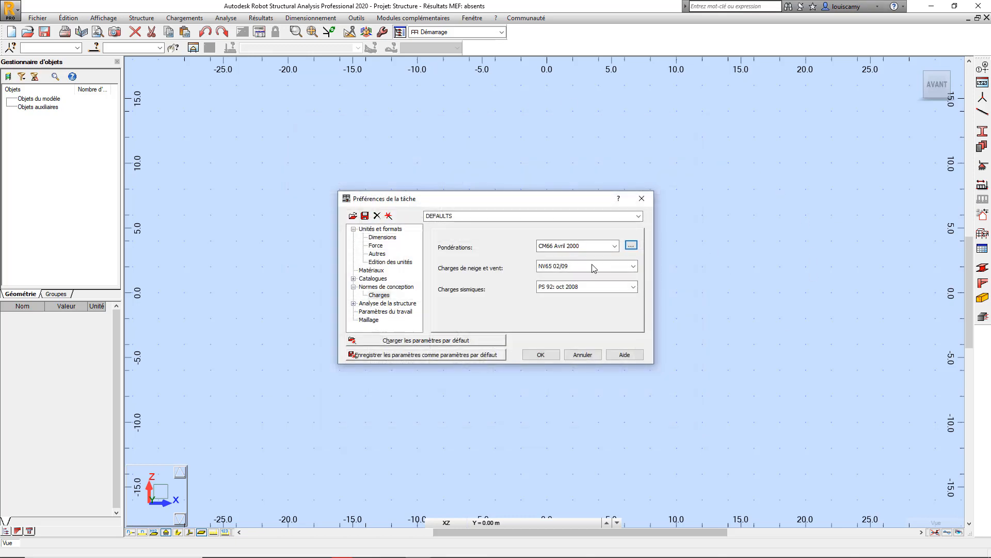
Examine the additional codes available for snow and wind loads, and cancel the code list configuration
{"action": "left_click", "coordinate": [633, 266]}
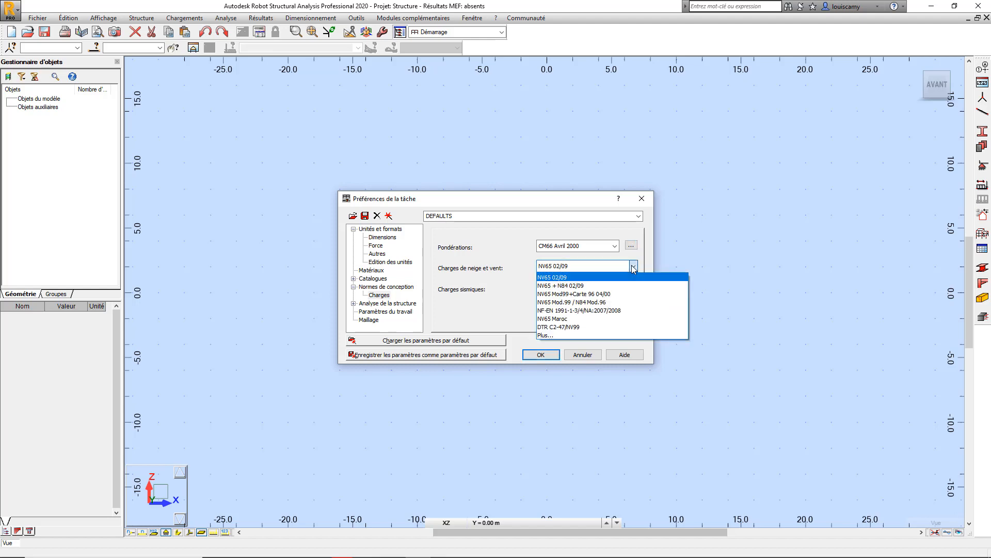
{"action": "left_click", "coordinate": [583, 335]}
{"action": "left_click", "coordinate": [409, 357]}
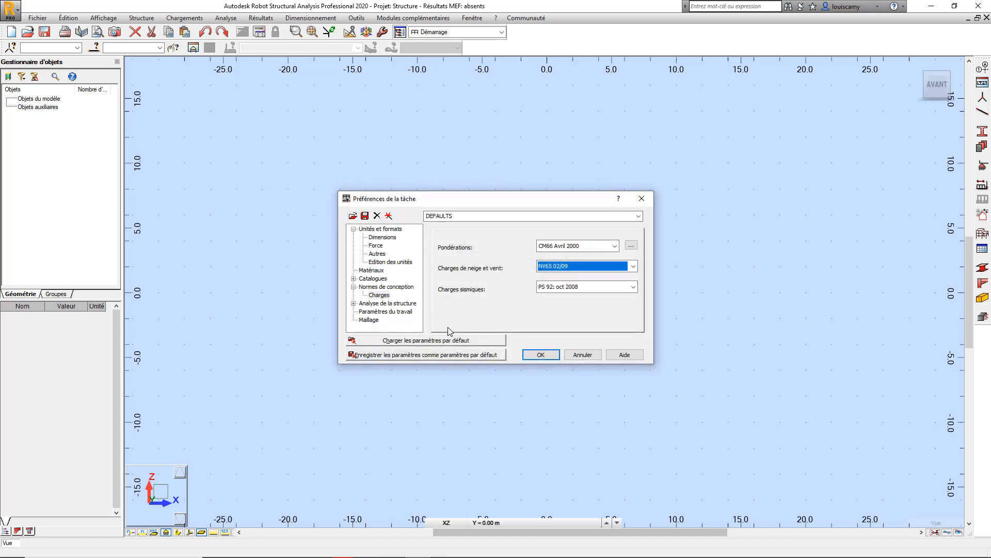